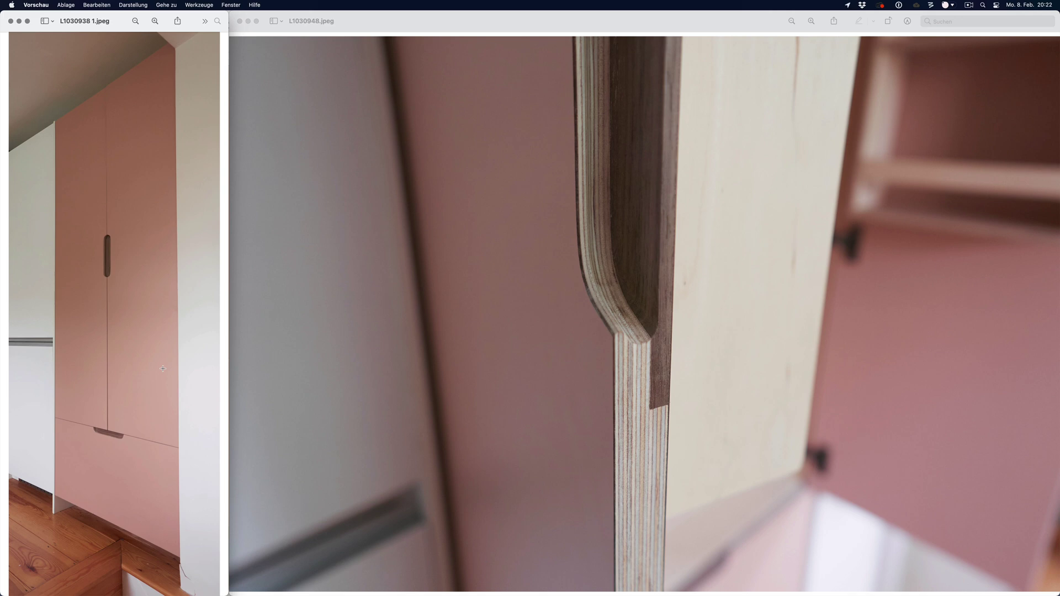
Switch back to Vectorworks and review the rendered plywood wardrobe with its recessed grips
key("super+Tab")
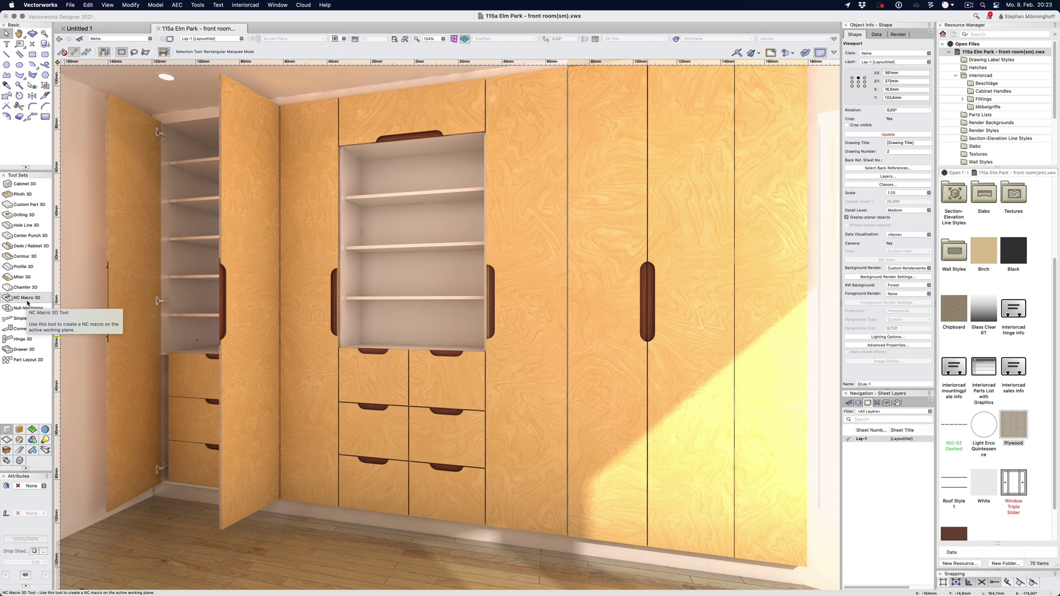
key("super+Tab")
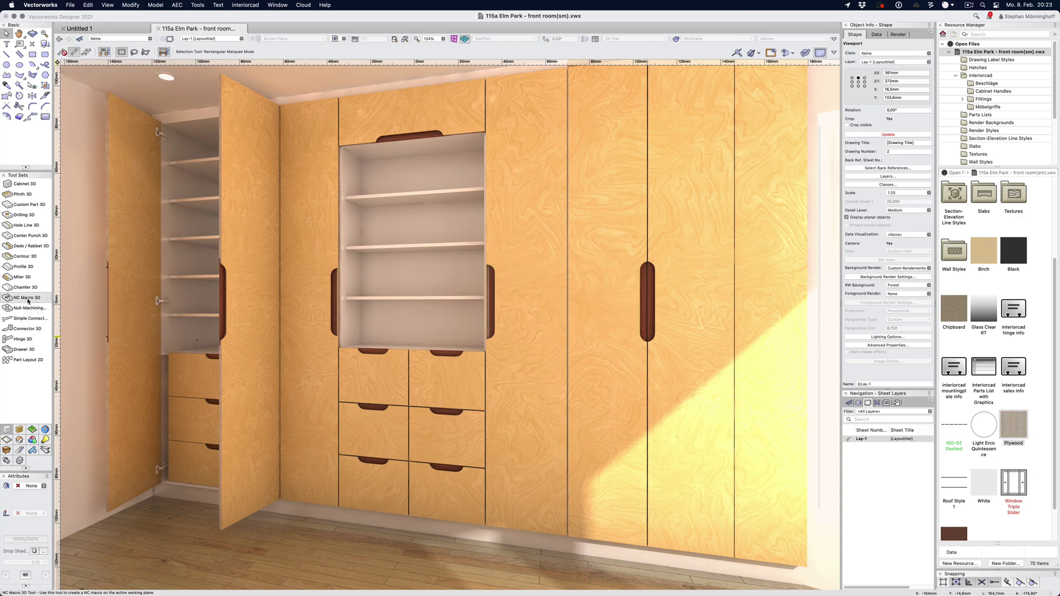
On the Untitled 1 board, place an NC Macro 3D rectangular pocket
left_click(100, 31)
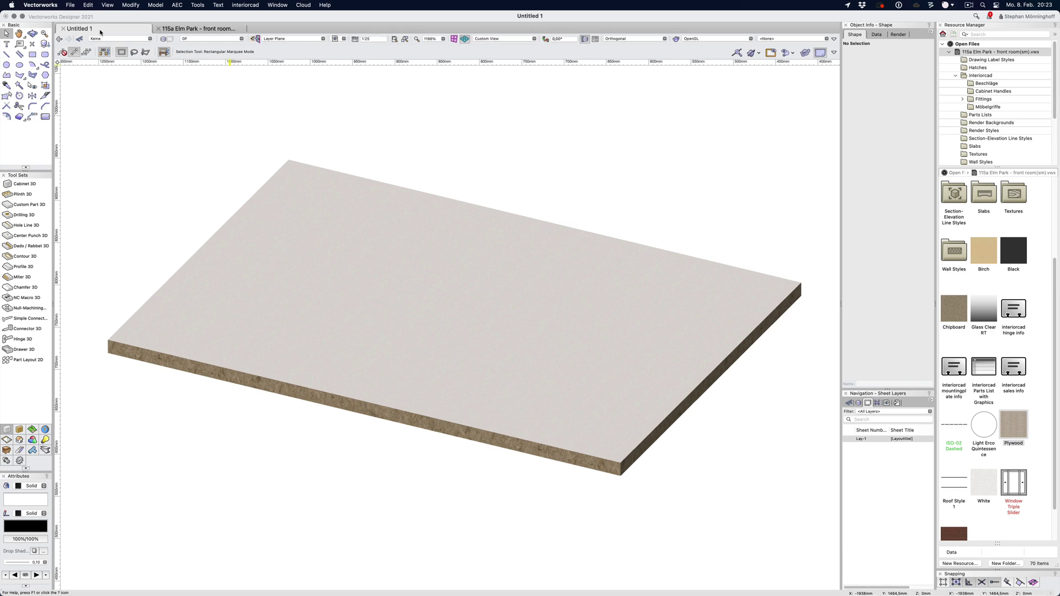
left_click(26, 297)
left_click(354, 316)
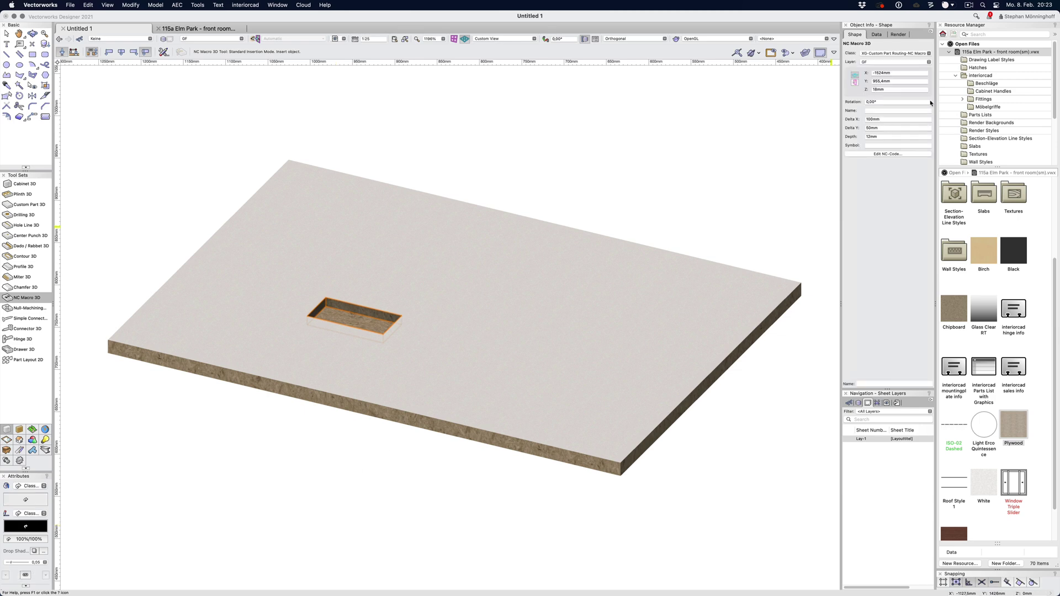
Inspect the macro's Data and Shape tabs and its empty NC code editor
left_click(876, 36)
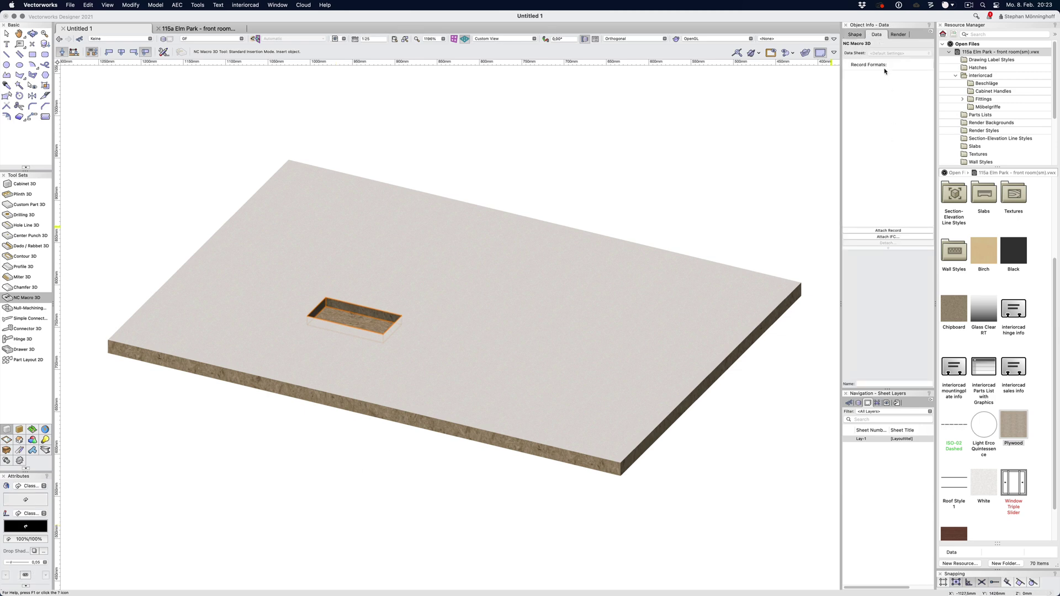
left_click(854, 36)
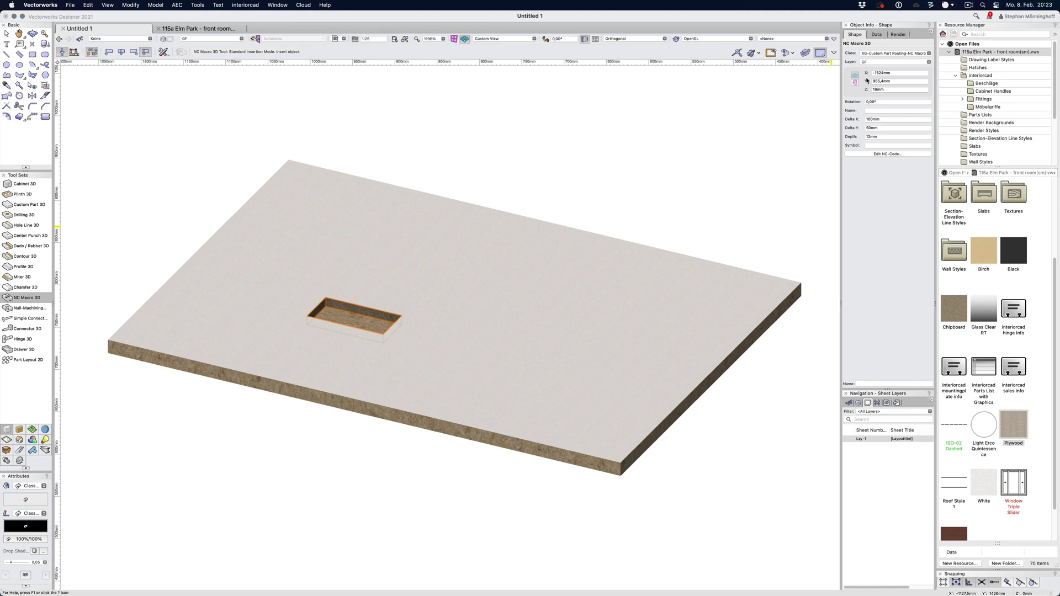
left_click(882, 154)
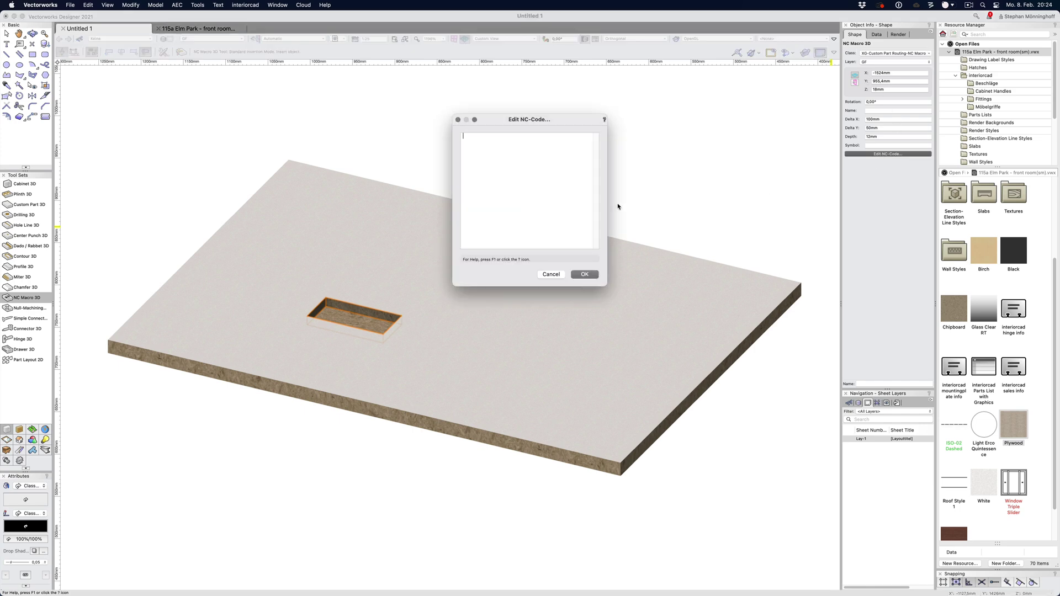
left_click(544, 279)
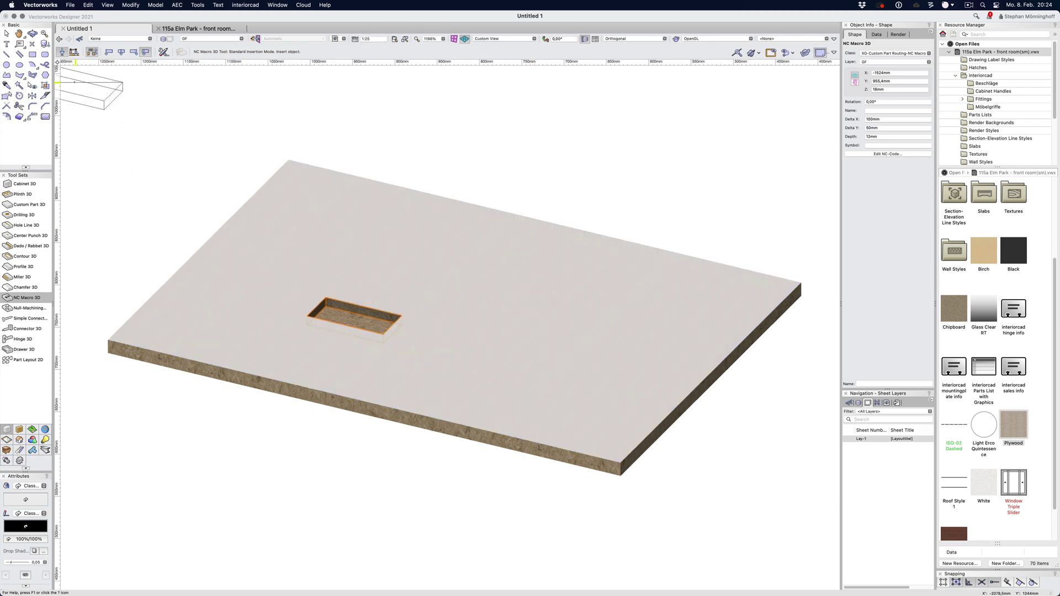
Draw a six-sided regular polygon on the board and extrude it to a height of 10
left_click(45, 75)
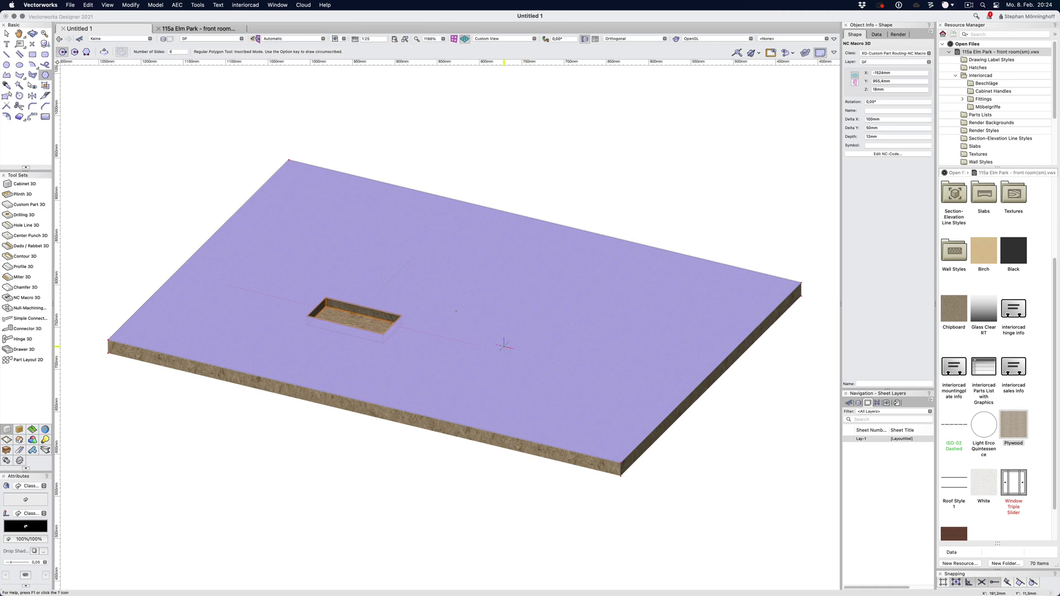
left_click(504, 347)
left_click(523, 358)
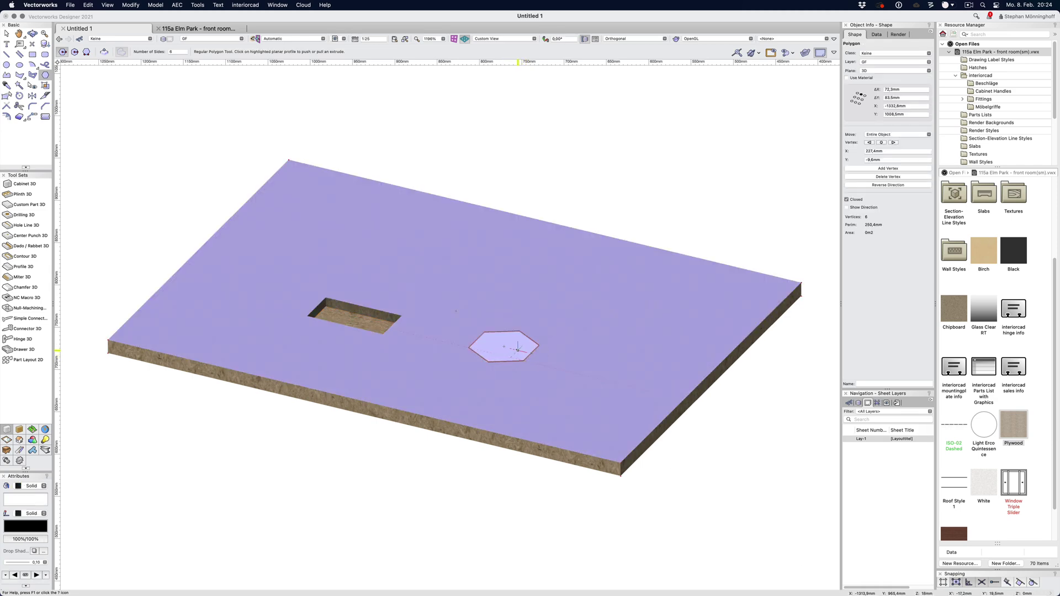
double_click(514, 348)
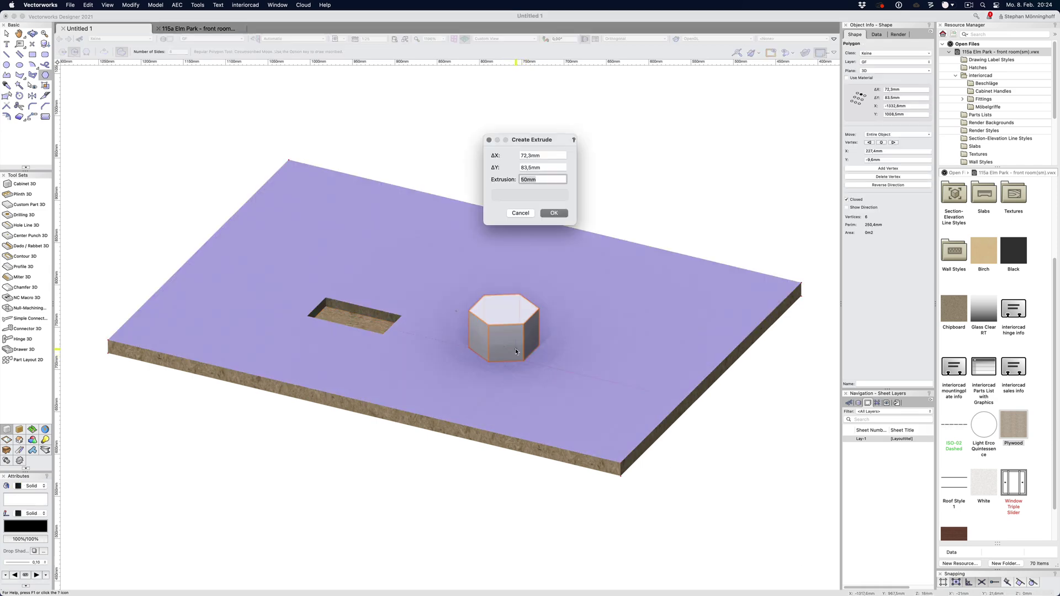
type("10")
key("Return")
Copy the hexagon prism so a second one overlaps the board's front edge
key("x")
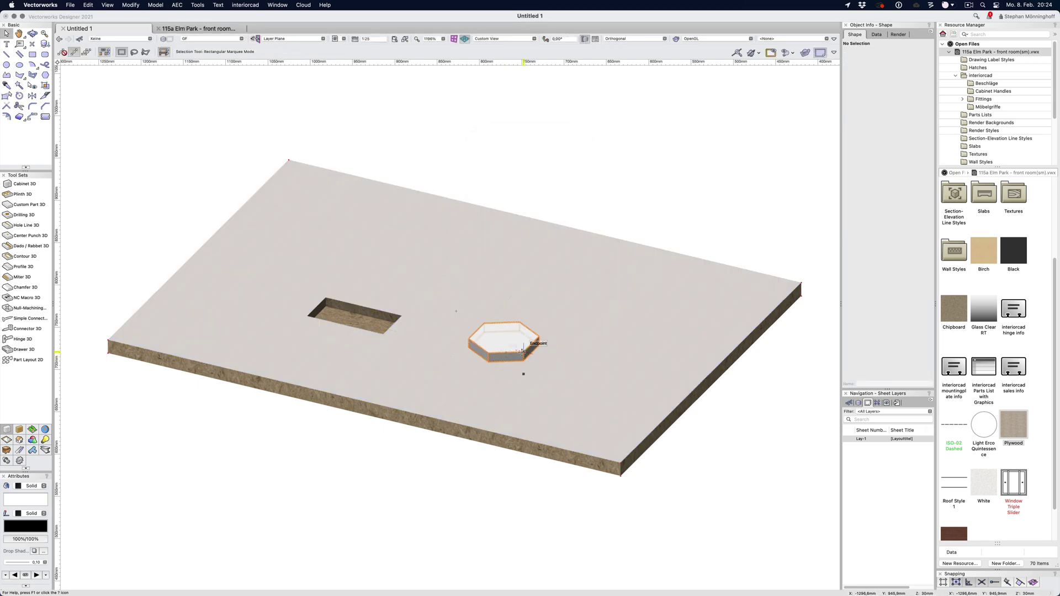
left_click_drag(522, 351, 557, 441)
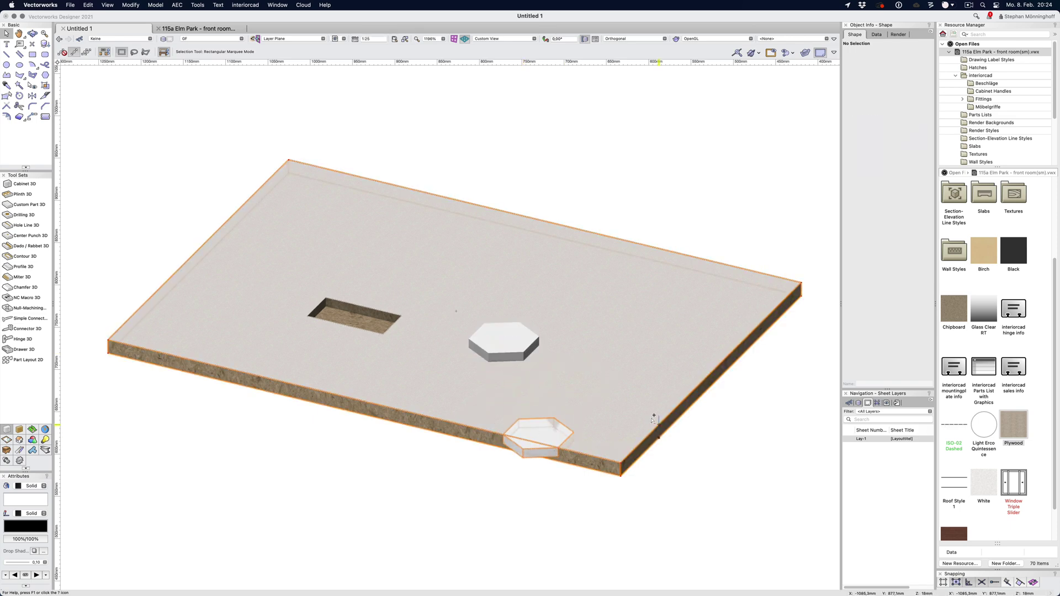
left_click(147, 5)
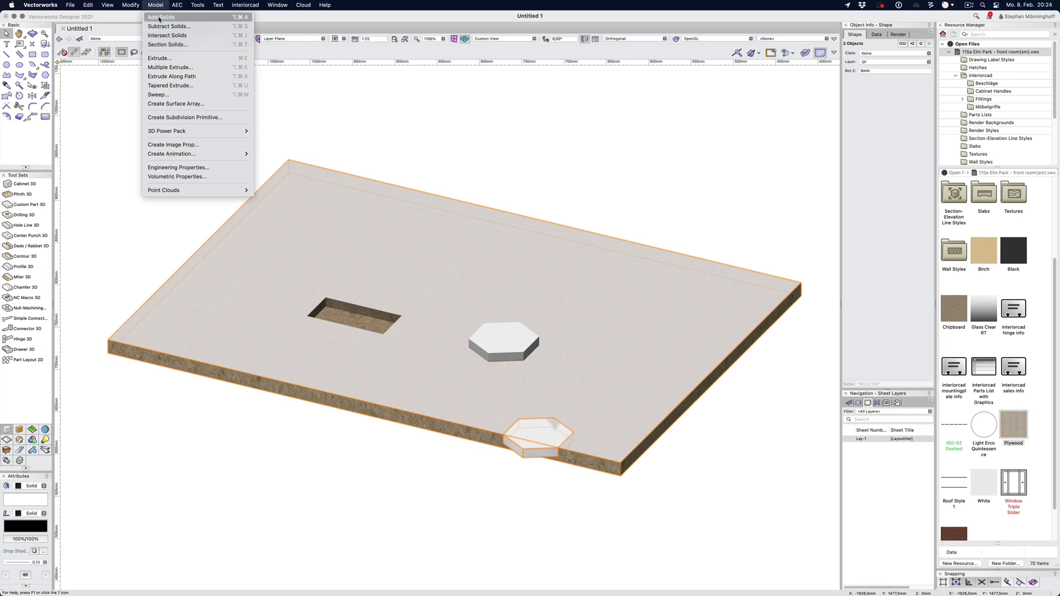
Subtract the edge hexagon from the board with Subtract Solids, then undo it
left_click(163, 26)
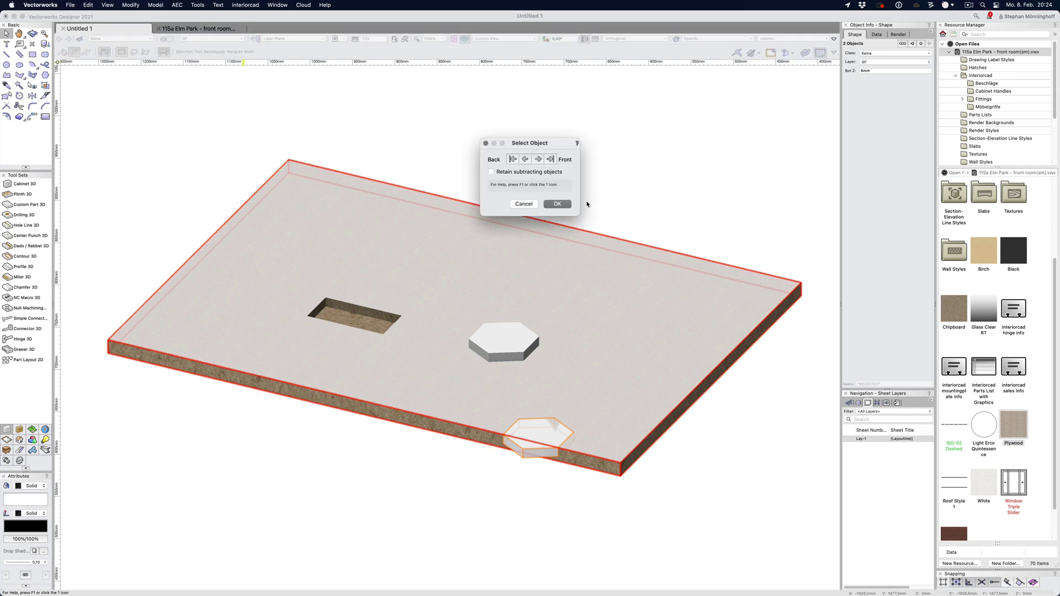
left_click(553, 206)
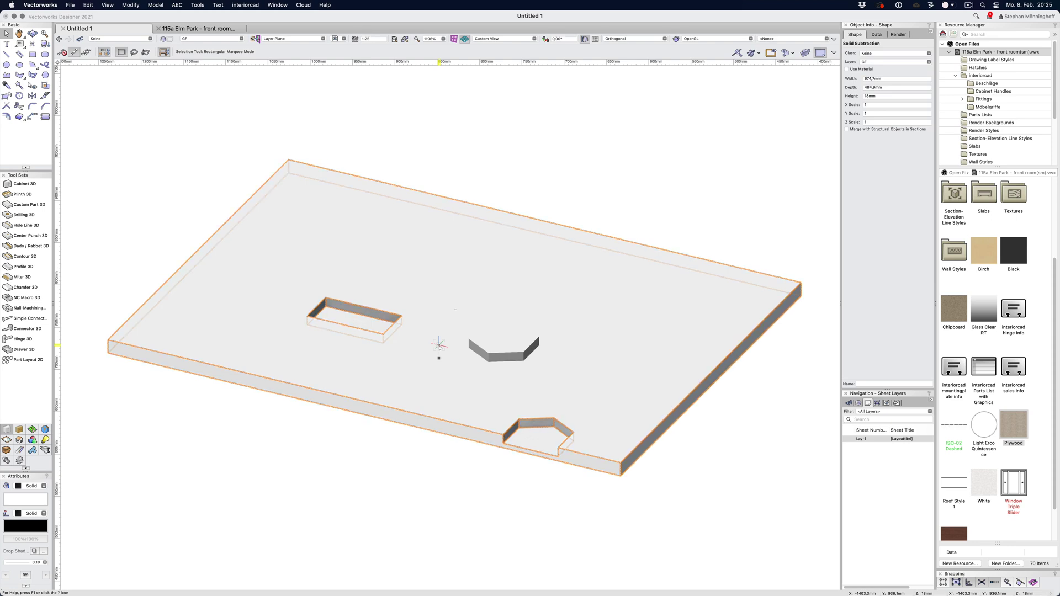
key("super+z")
Move the edge hexagon prism onto the board's top and decline the backup prompt
left_click(532, 482)
left_click(534, 457)
left_click_drag(534, 457, 506, 338)
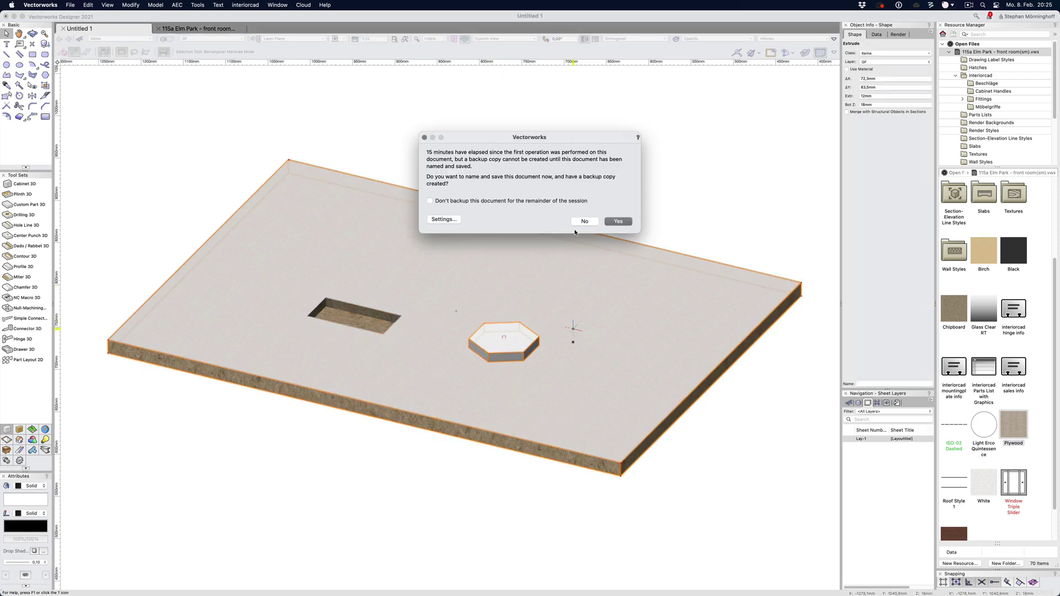
left_click(582, 222)
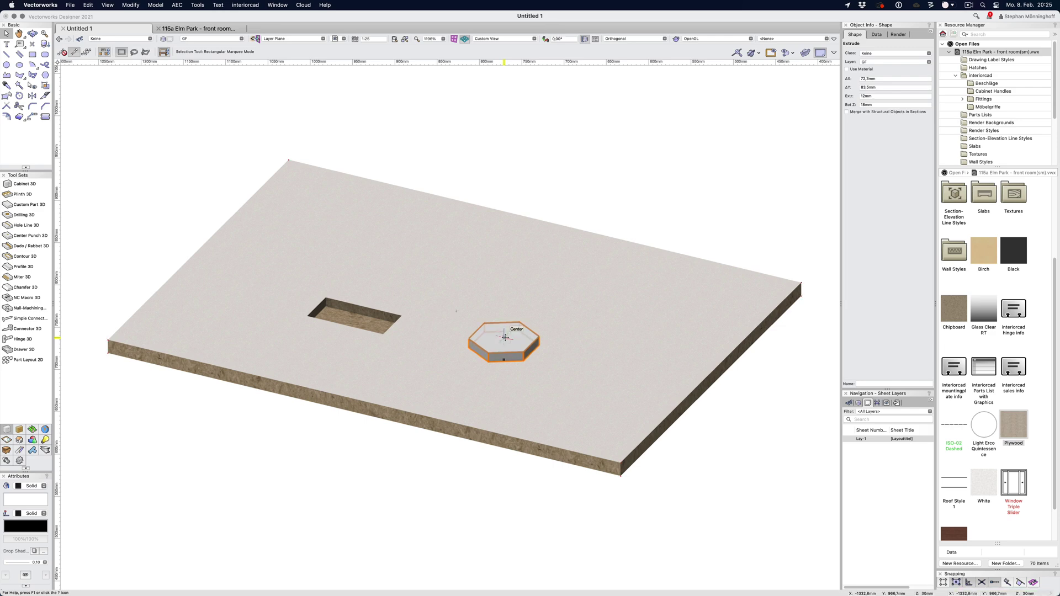
Create a 3D symbol 'Hexagon' from the prism, not converted to group, centre insertion, top folder
left_click(131, 5)
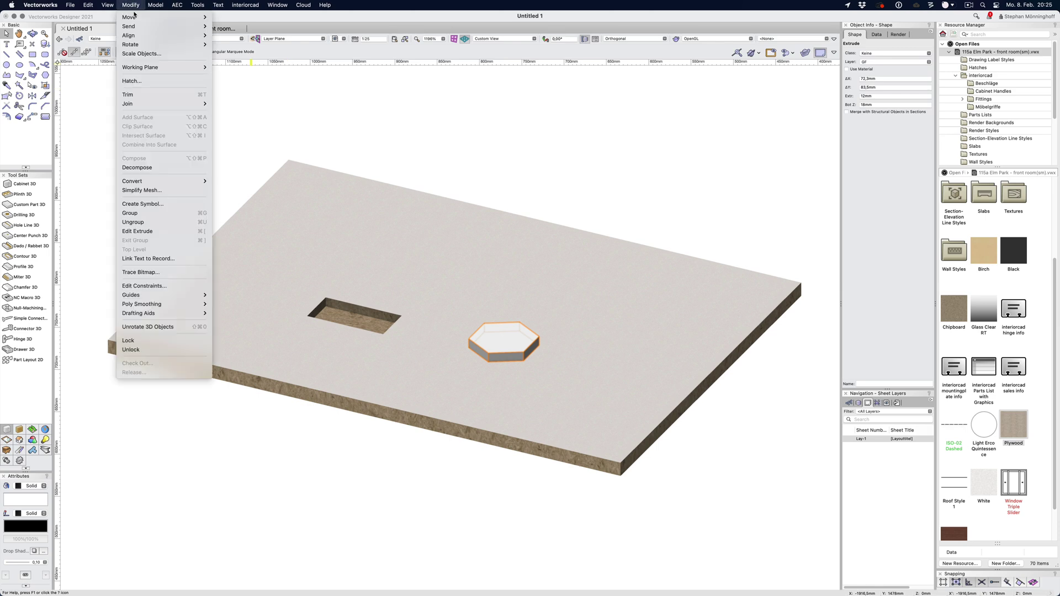
left_click(142, 204)
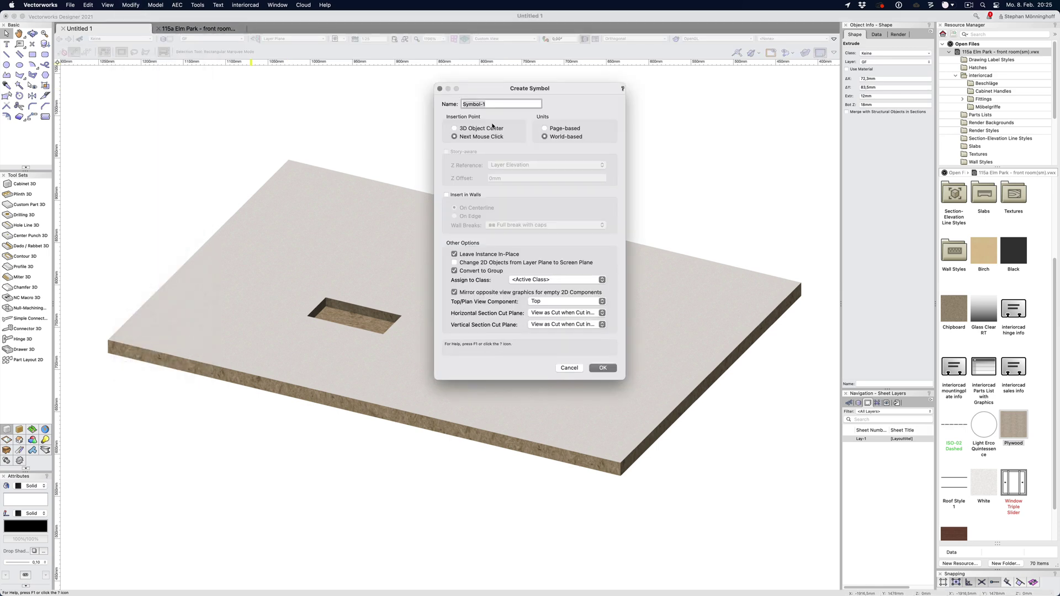
type("Hexagon")
left_click(603, 369)
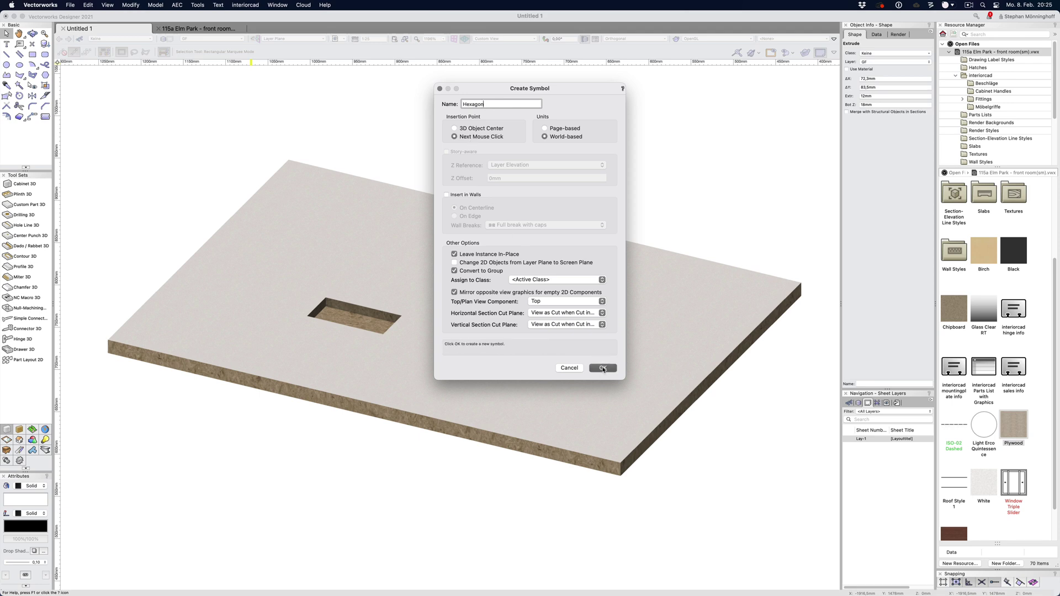
left_click(480, 271)
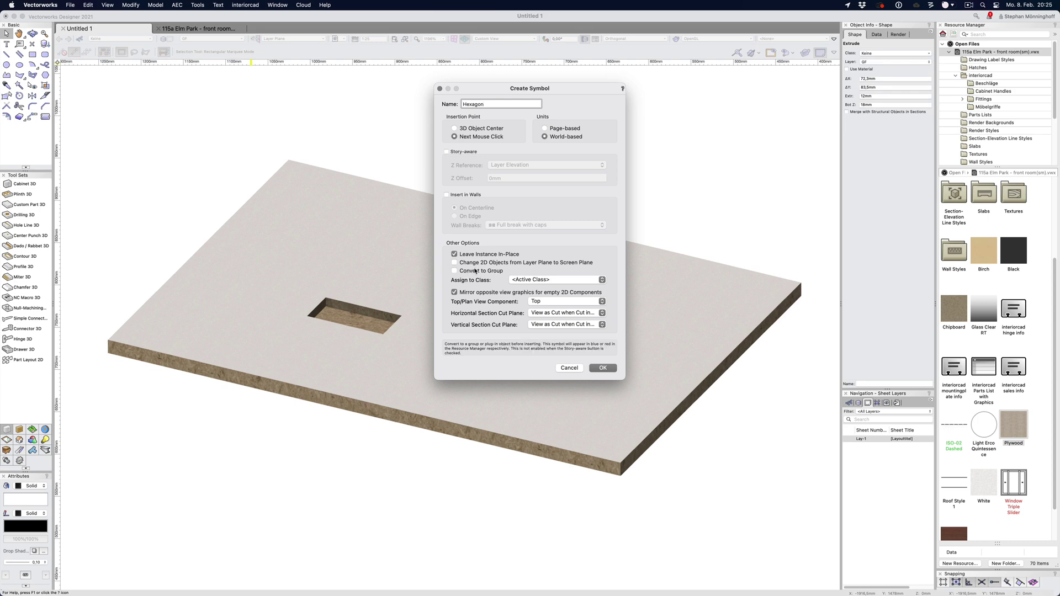
left_click(603, 369)
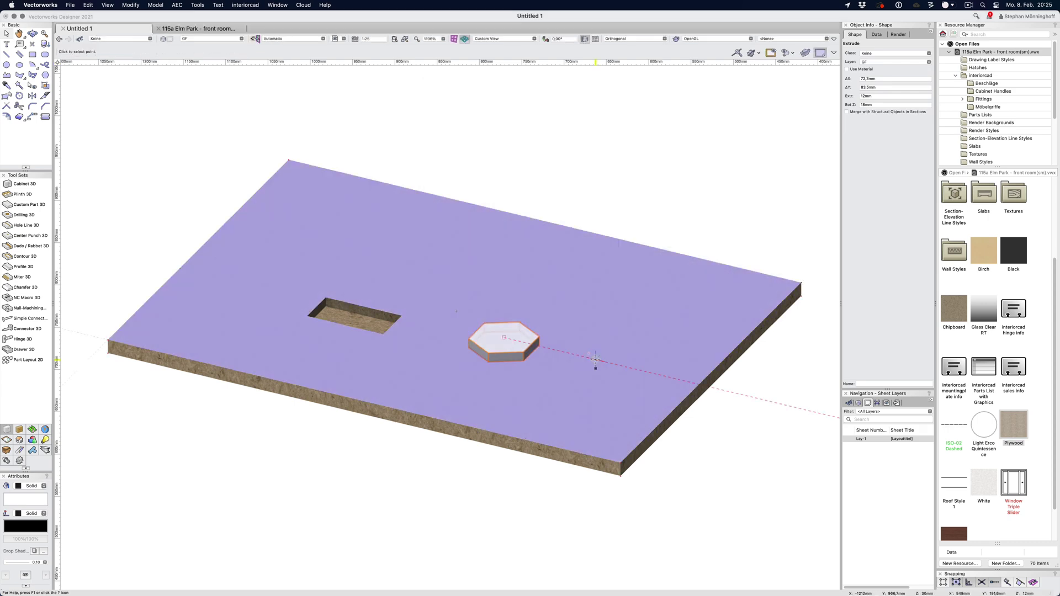
left_click(504, 336)
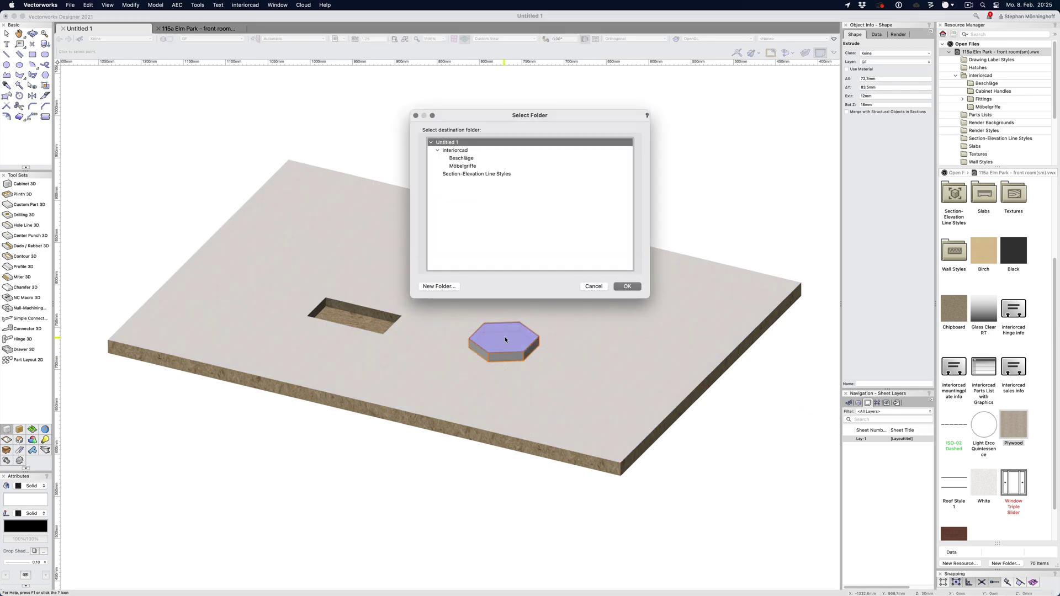
left_click(627, 286)
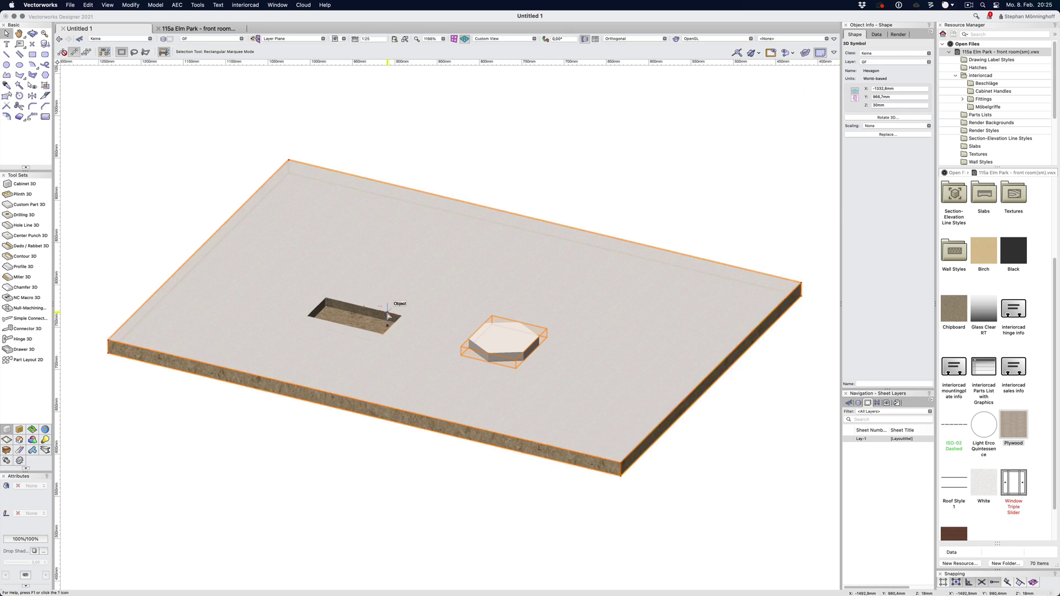
Switch the rectangular pocket macro to use the Hexagon symbol
left_click(388, 307)
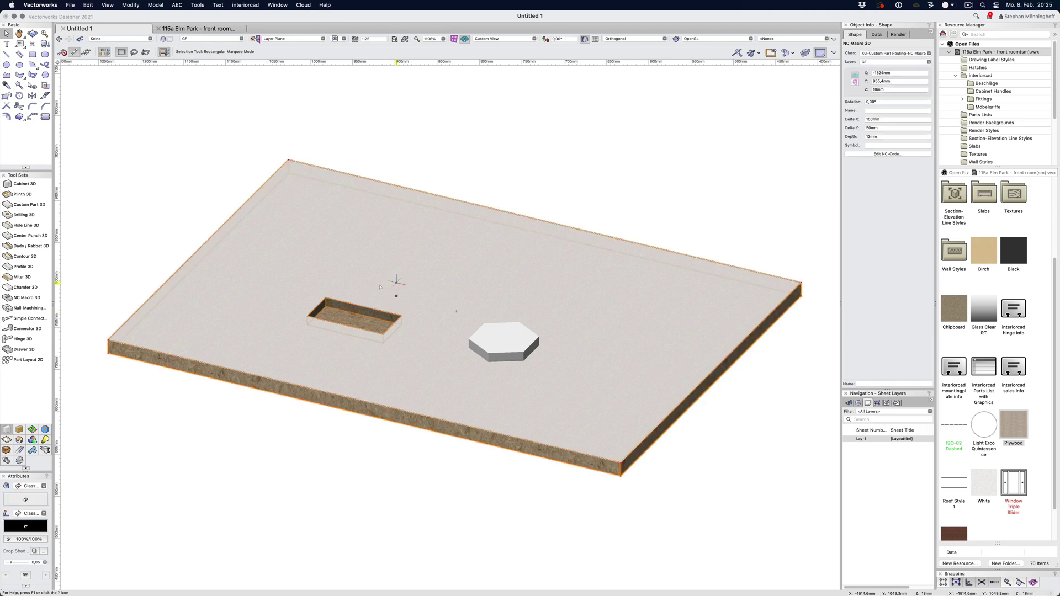
left_click(889, 146)
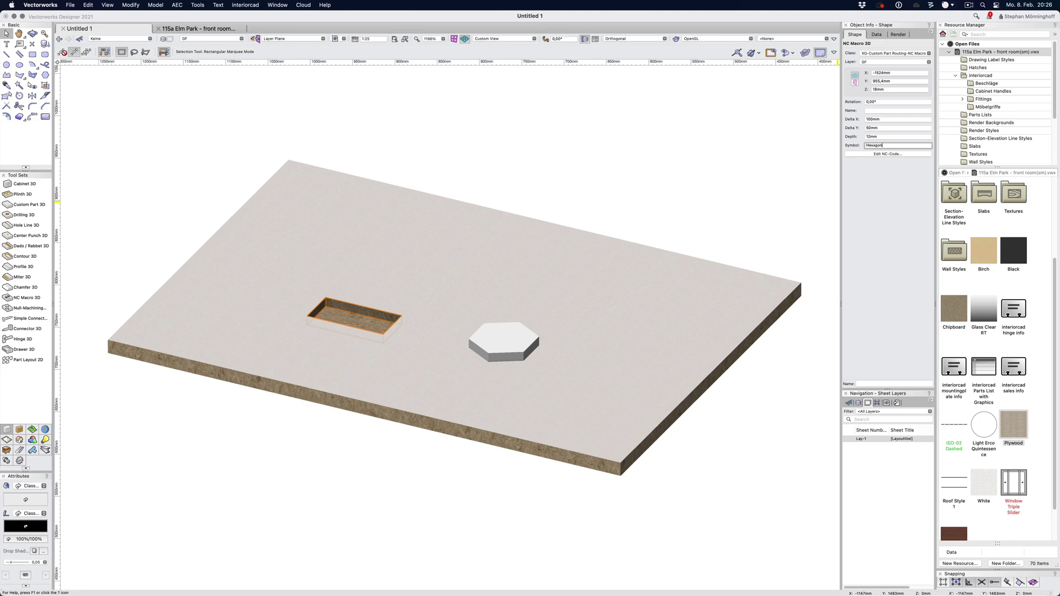
key("Return")
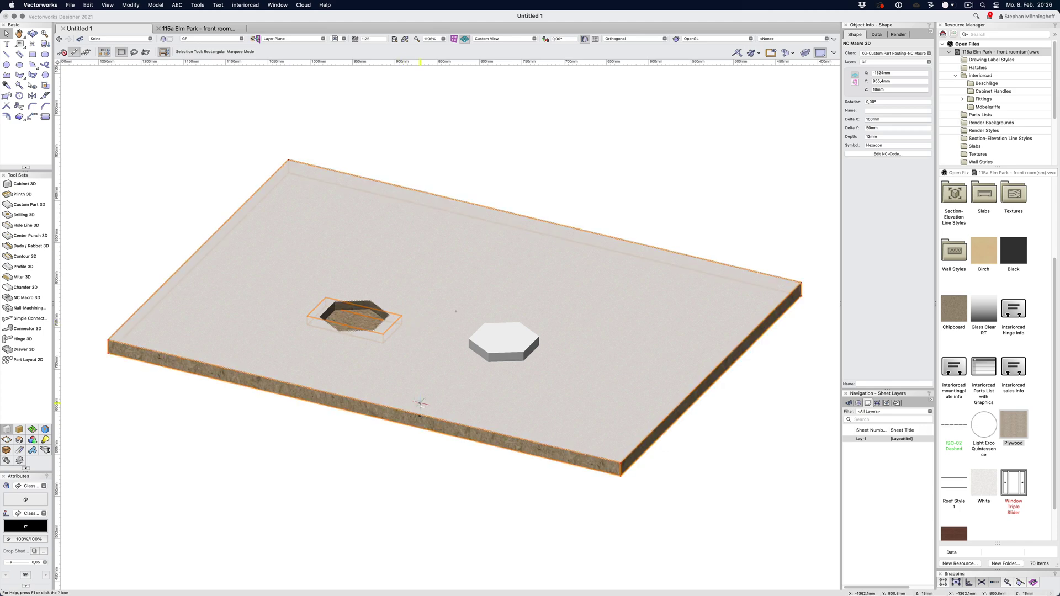
Move the hexagonal pocket up and to the right on the board
left_click(388, 397)
left_click(354, 315)
left_click_drag(355, 314, 396, 270)
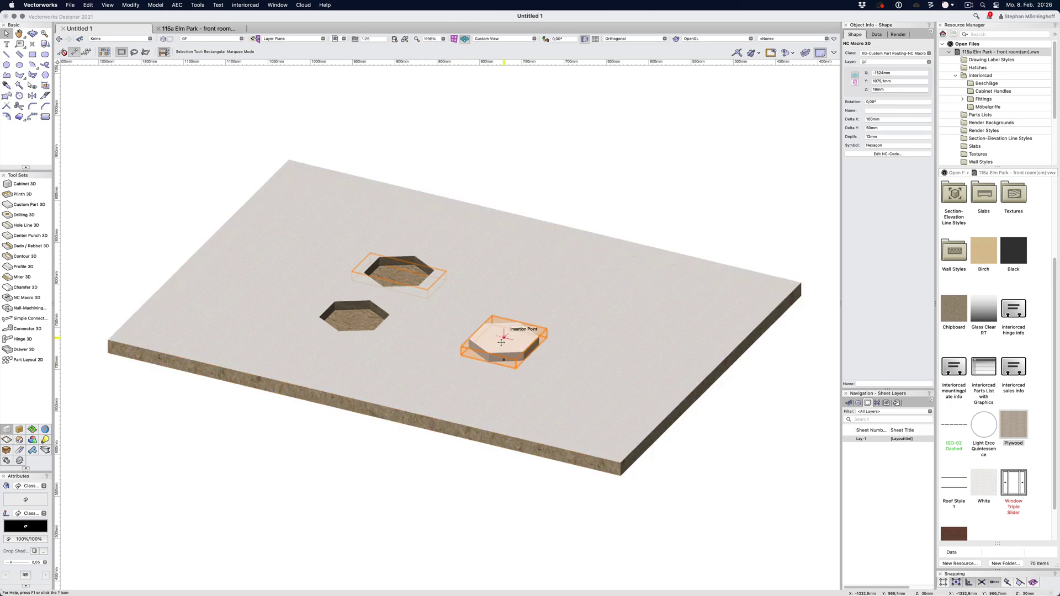
key("super+Tab")
left_click(204, 28)
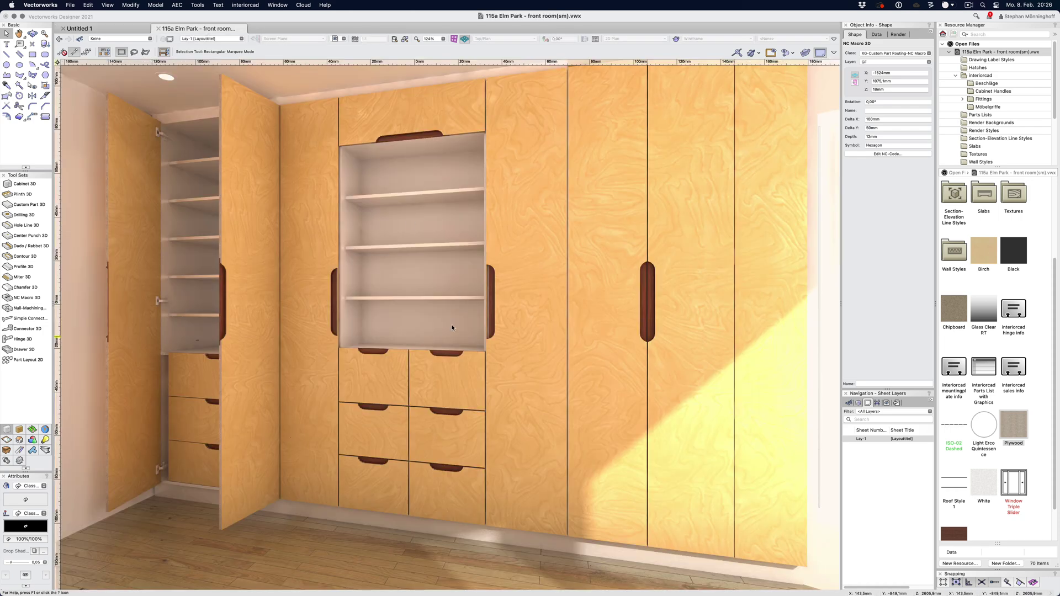
double_click(860, 438)
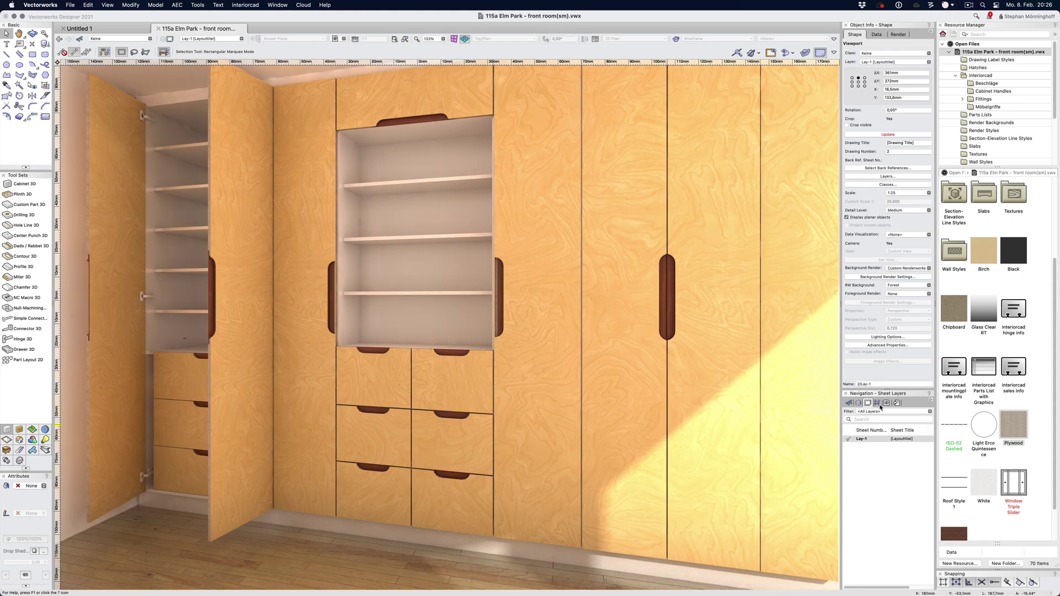
left_click(859, 403)
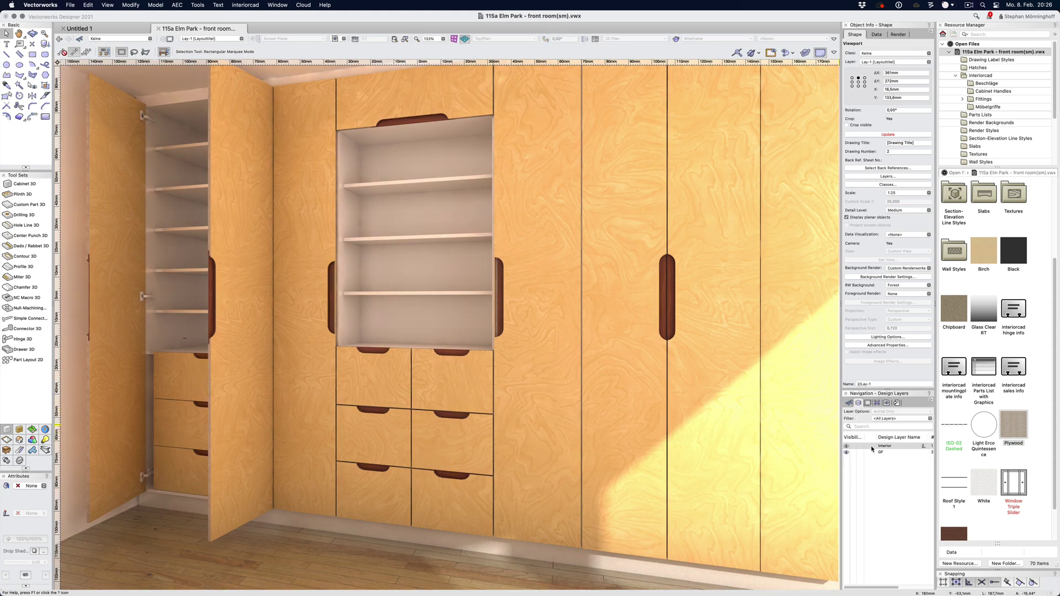
double_click(872, 446)
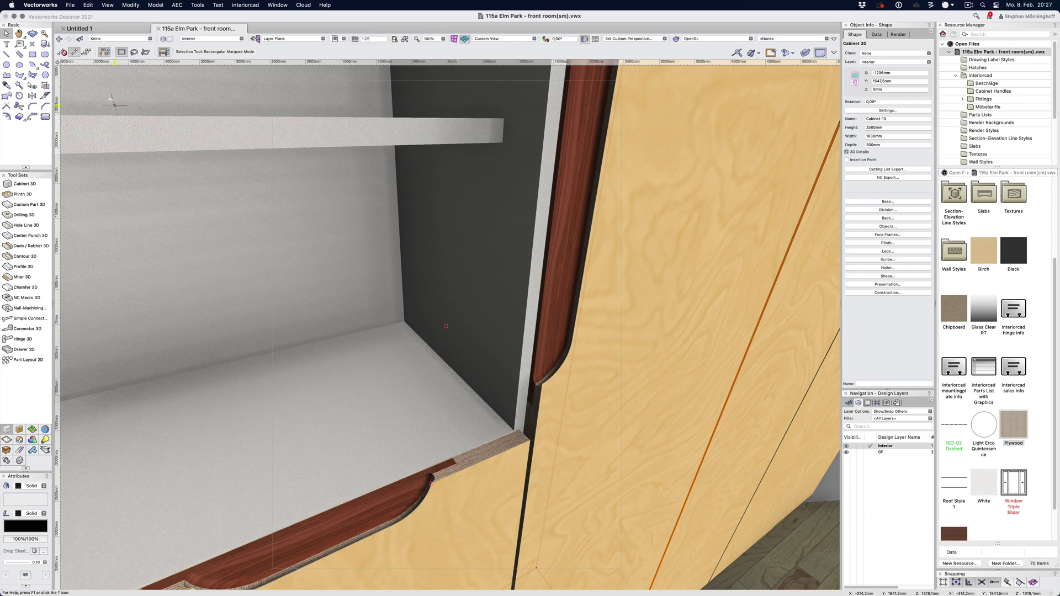
left_click(94, 31)
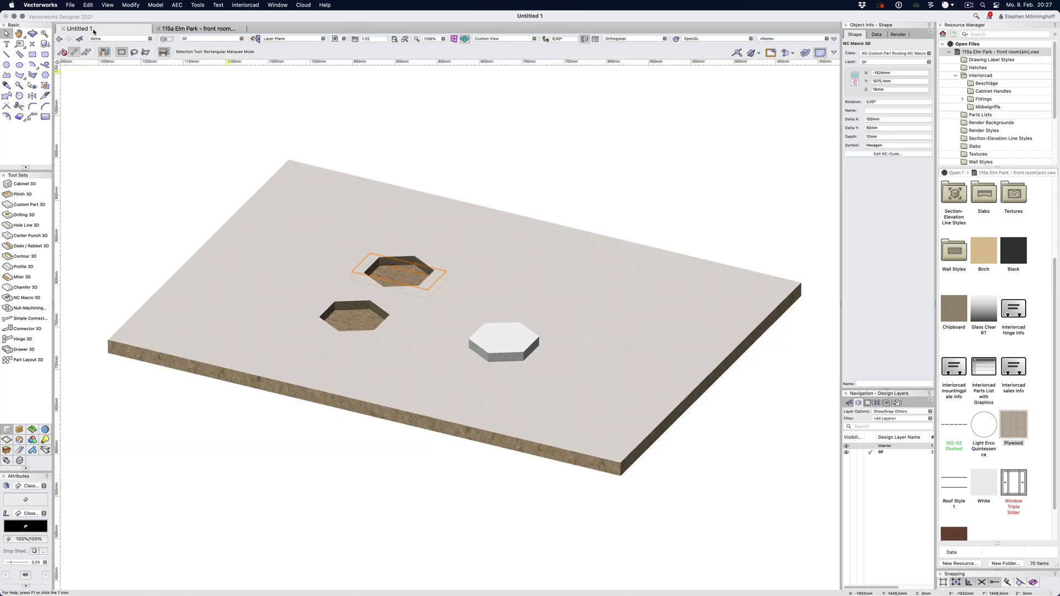
In wireframe, move the hexagon part to the board's lower left, then restore OpenGL and return to 115a Elm Park
key("super+shift+w")
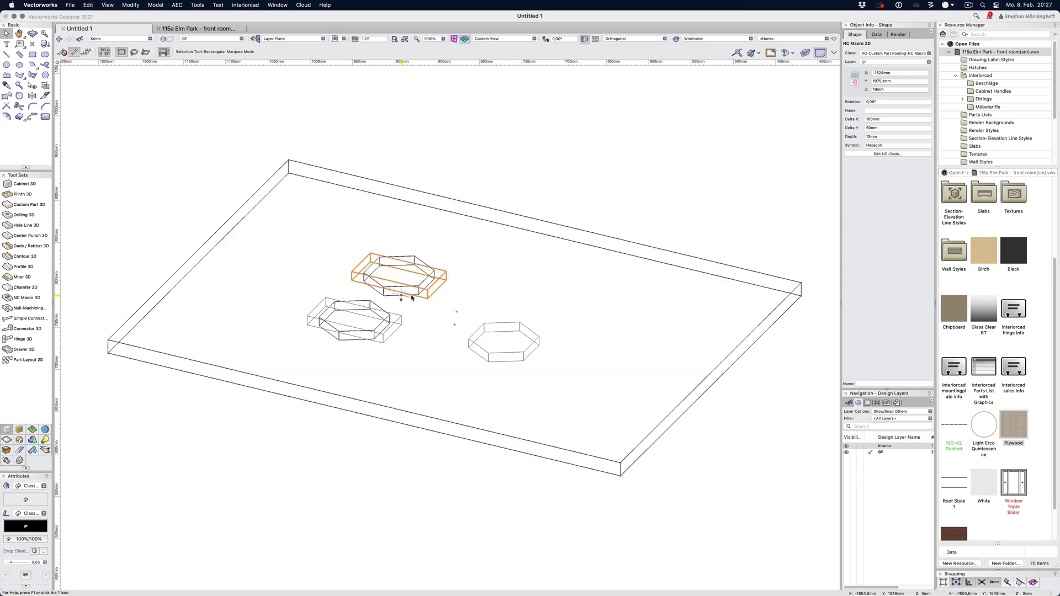
mouse_move(402, 290)
left_mouse_down()
mouse_move(412, 262)
mouse_move(398, 283)
left_mouse_up()
left_click(355, 316)
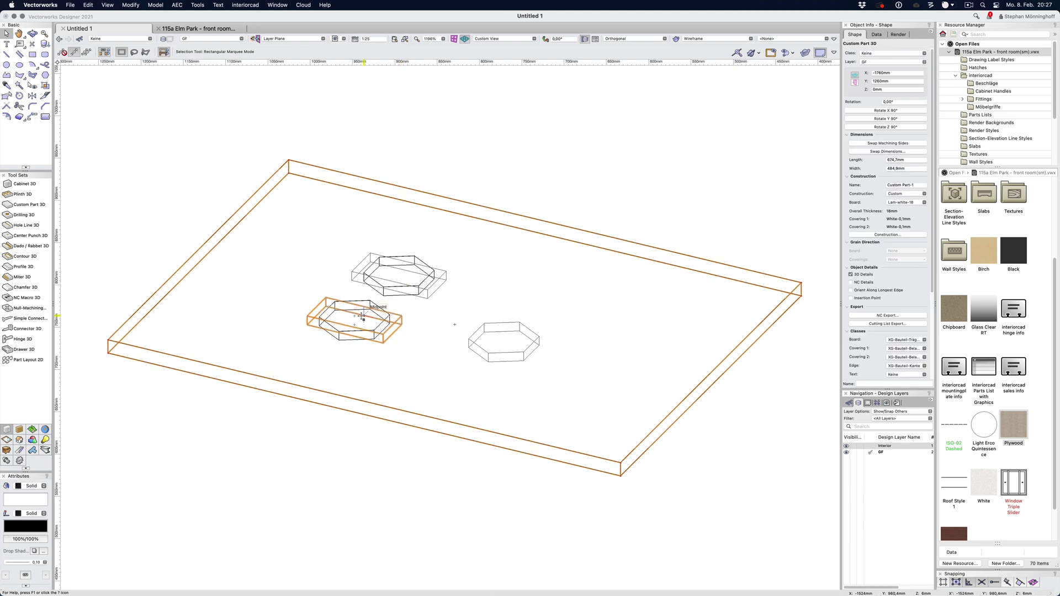
left_click_drag(356, 316, 153, 222)
left_click(220, 183)
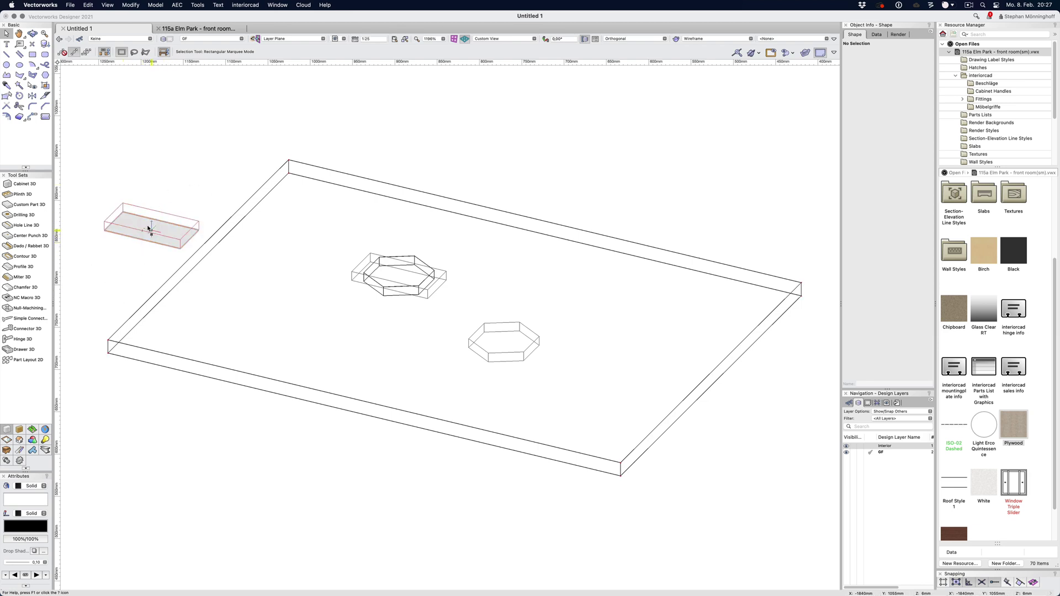
left_click_drag(152, 222, 273, 311)
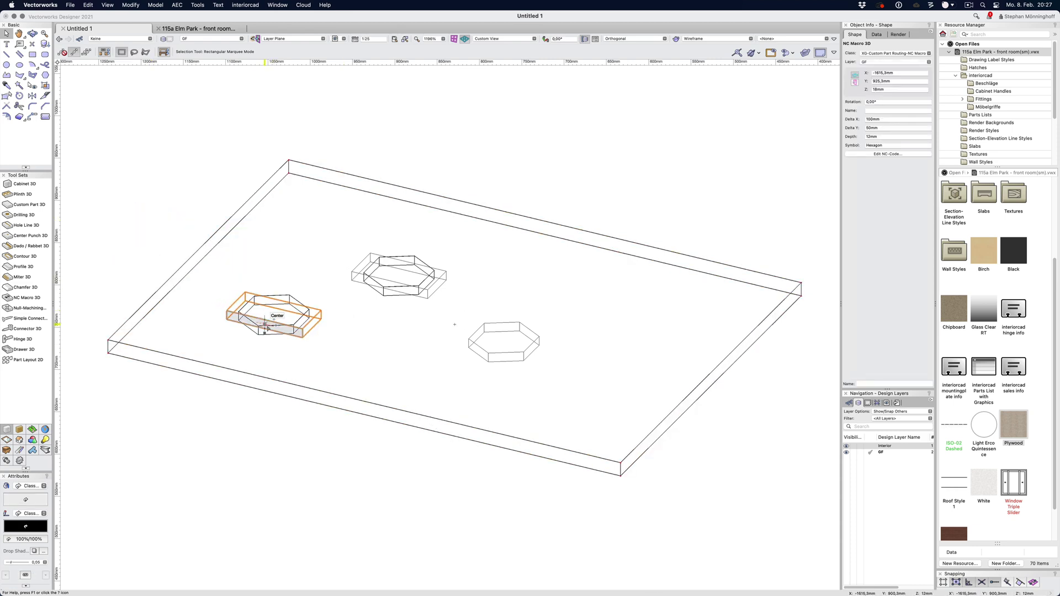
key("super+shift+g")
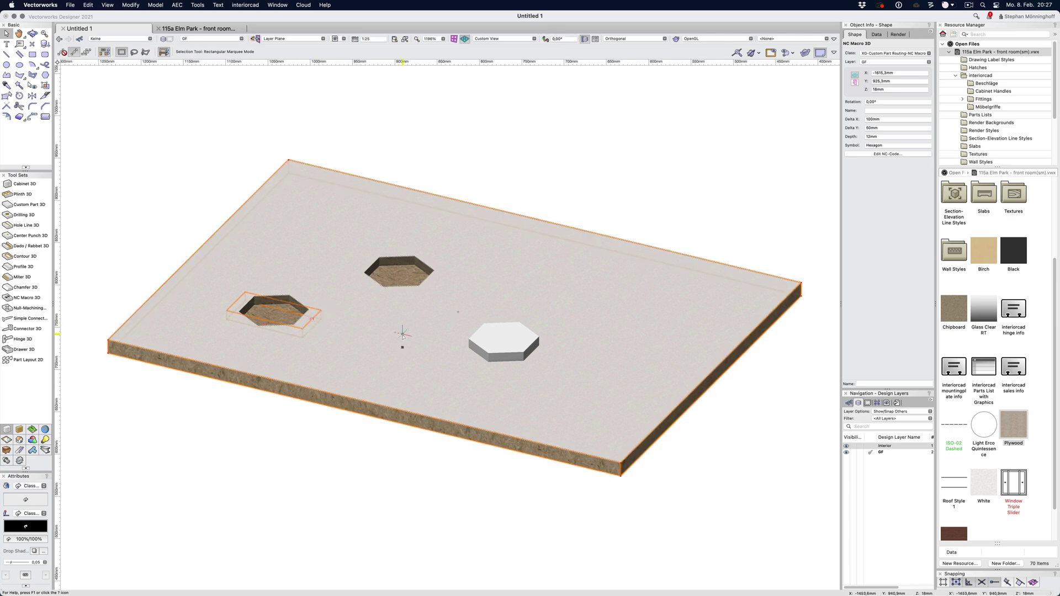
left_click(215, 30)
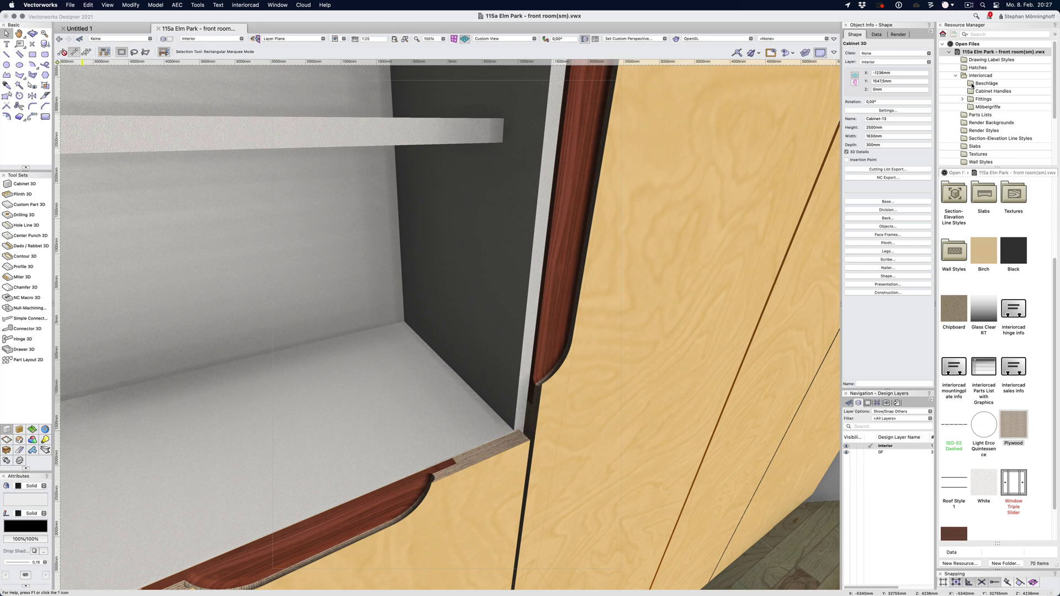
Open the interiorcad Cabinet Handles folder in the Resource Manager
left_click(980, 75)
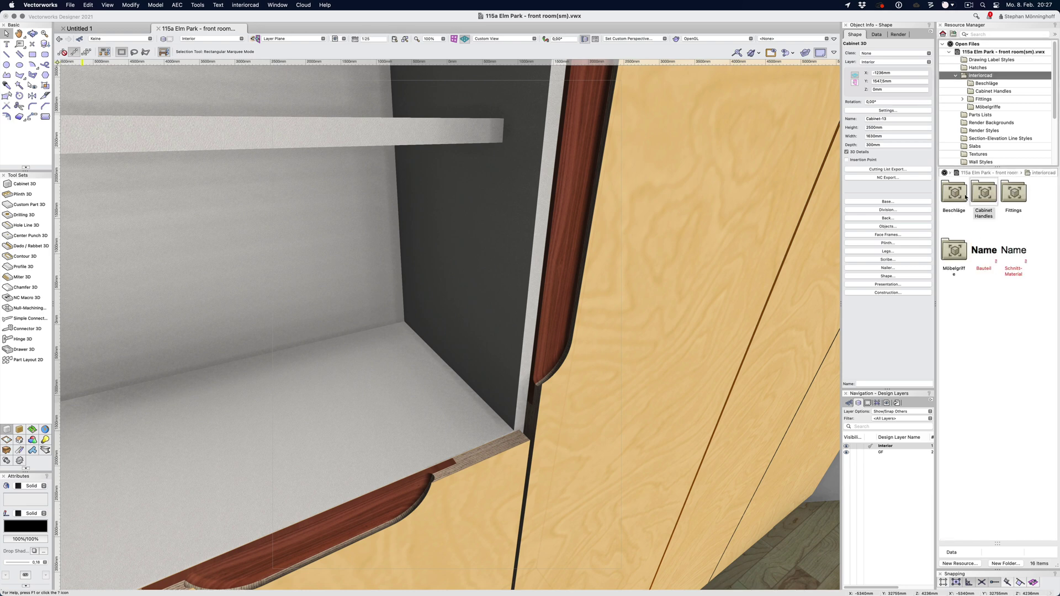
double_click(984, 193)
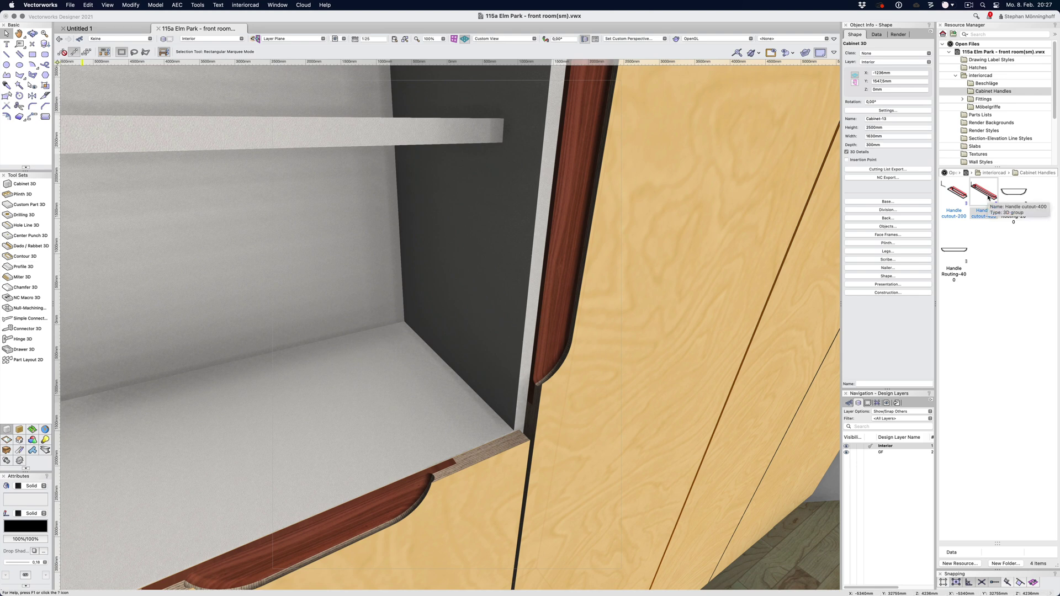
Edit the 3D component of Handle cutout-400 and zoom to fit it
right_click(986, 202)
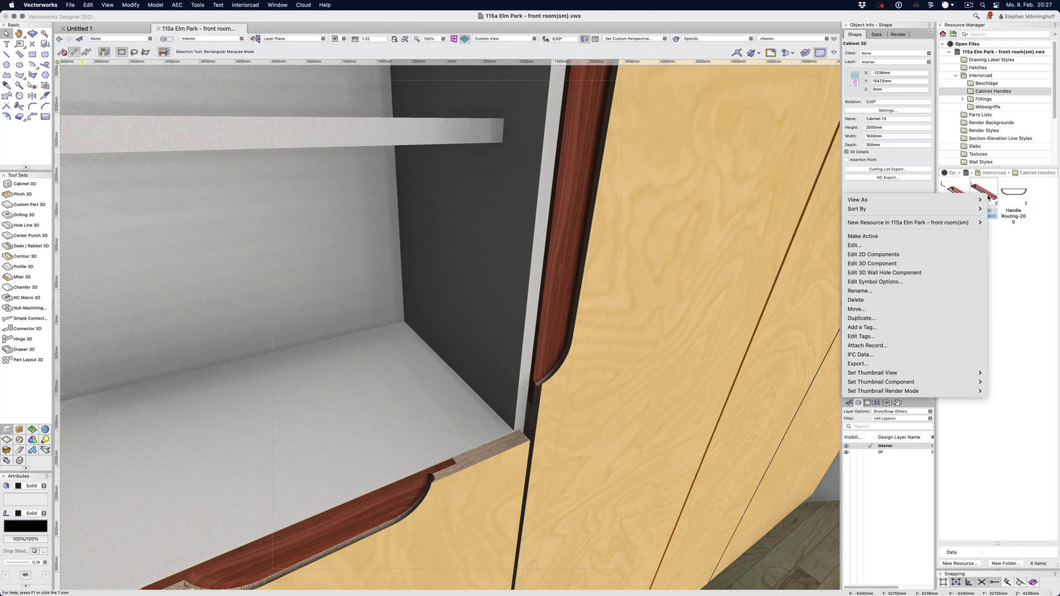
left_click(936, 264)
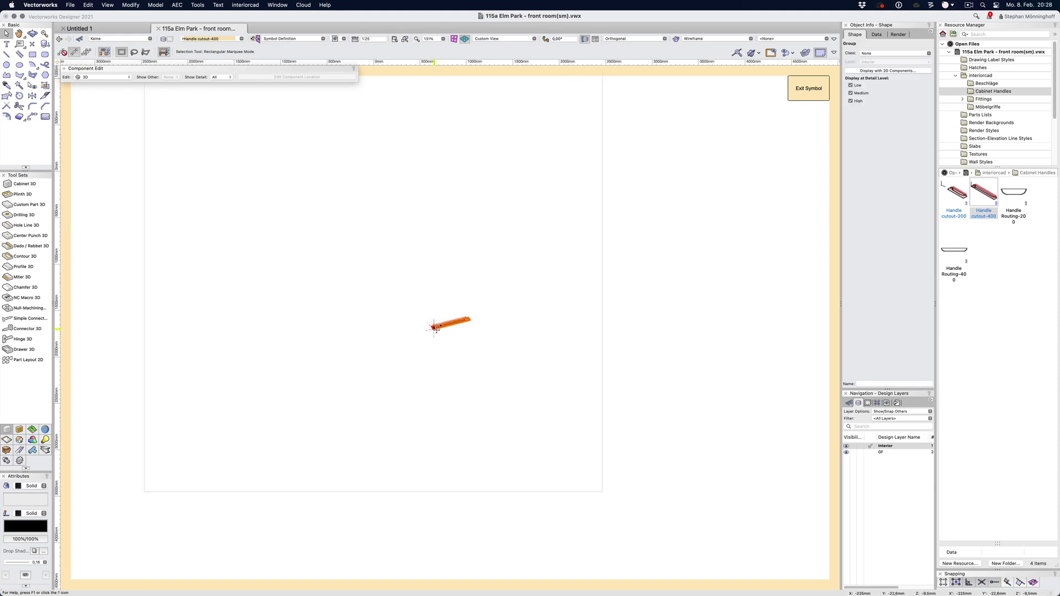
key("super+6")
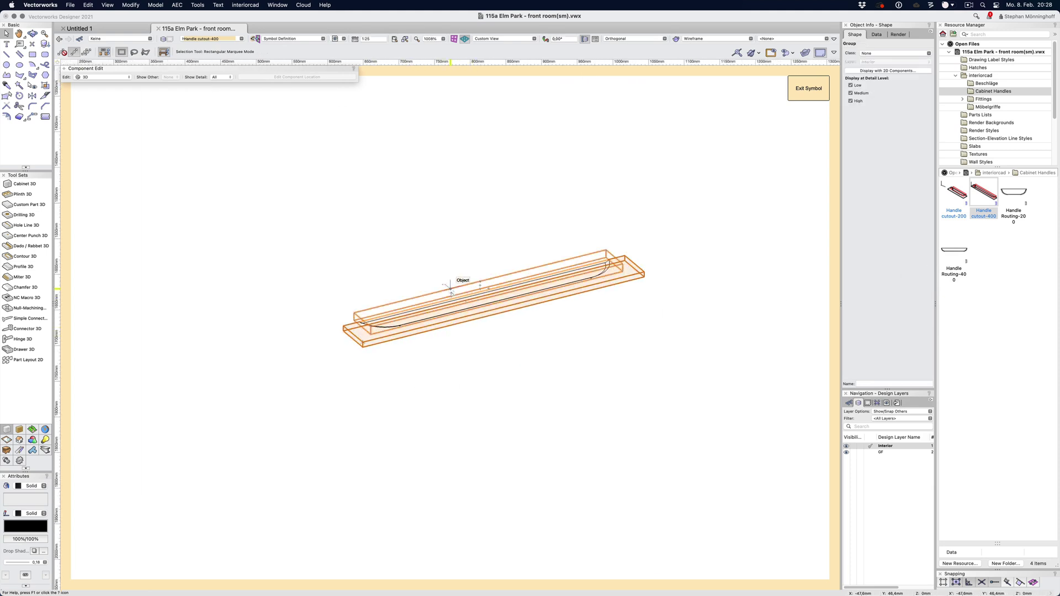
Select the routing macro and base board, render in OpenGL, and orbit the handle
left_click(451, 289)
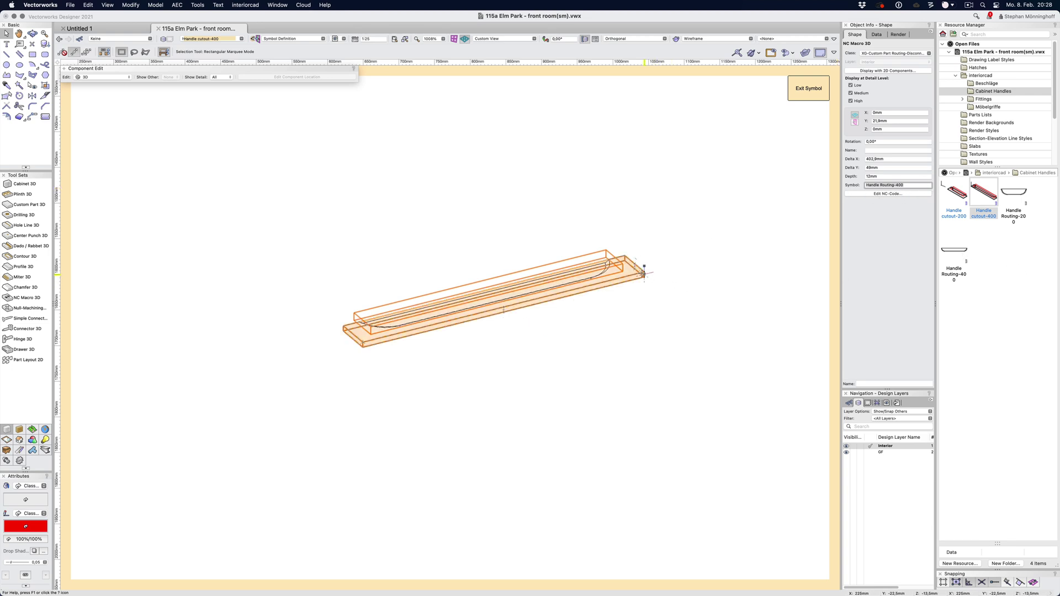
left_click(637, 268)
scroll(639, 271, "up", 1)
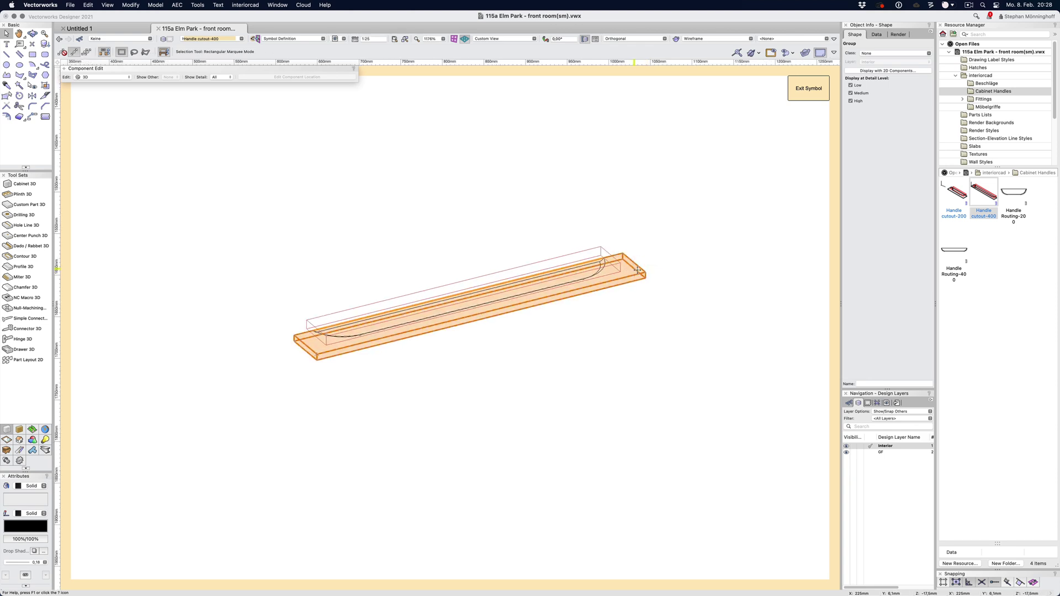
key("super+shift+g")
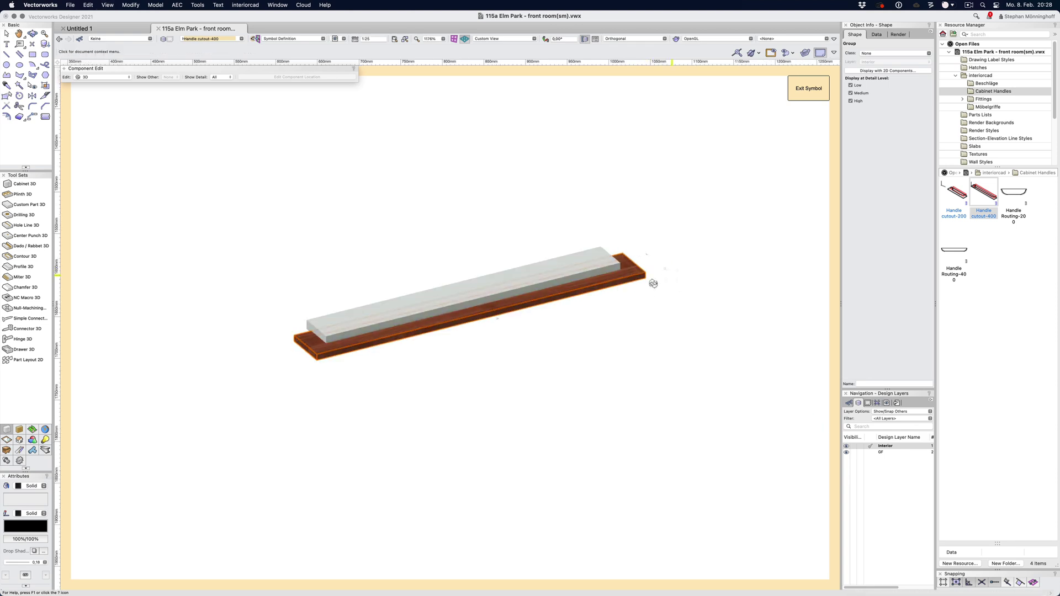
middle_click_drag(639, 291, 496, 346, "shift")
Open the walnut handle's solid subtraction and select its Handle Routing-400 cutting symbol
double_click(627, 362)
scroll(564, 236, "up", 3)
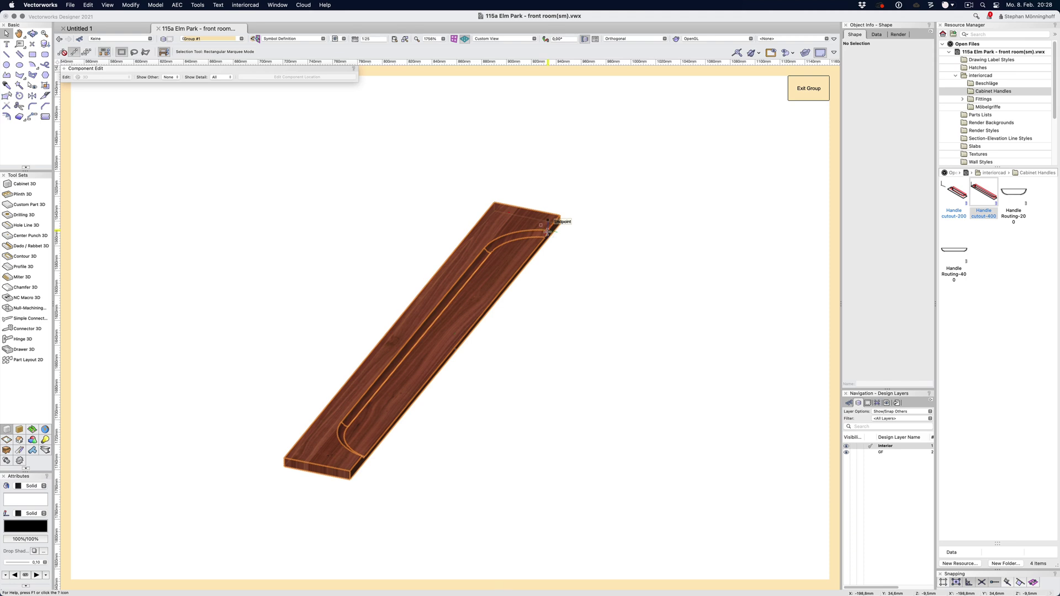
left_click(548, 230)
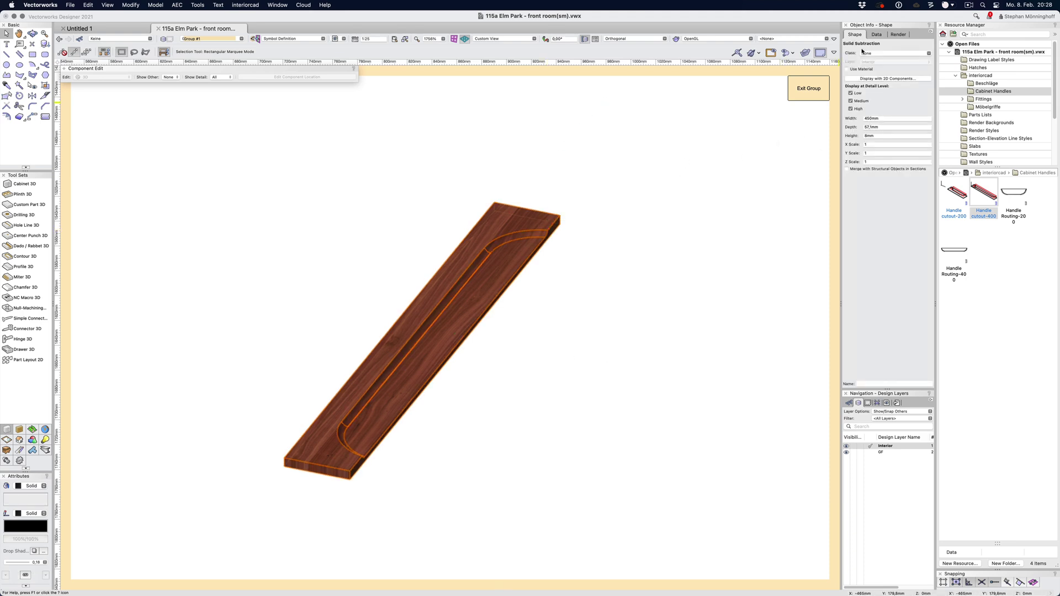
double_click(552, 227)
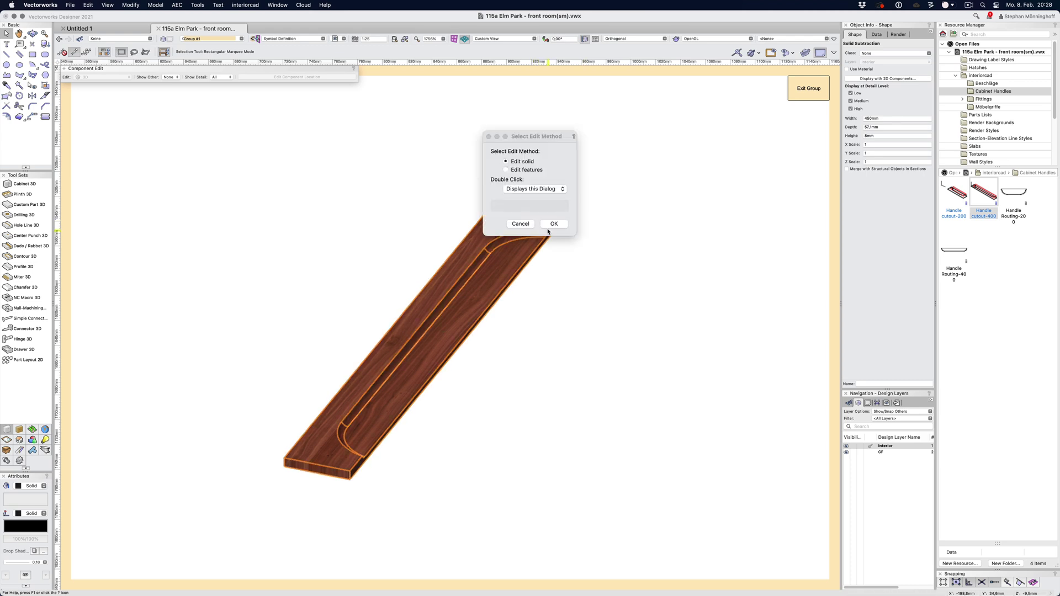
left_click(557, 224)
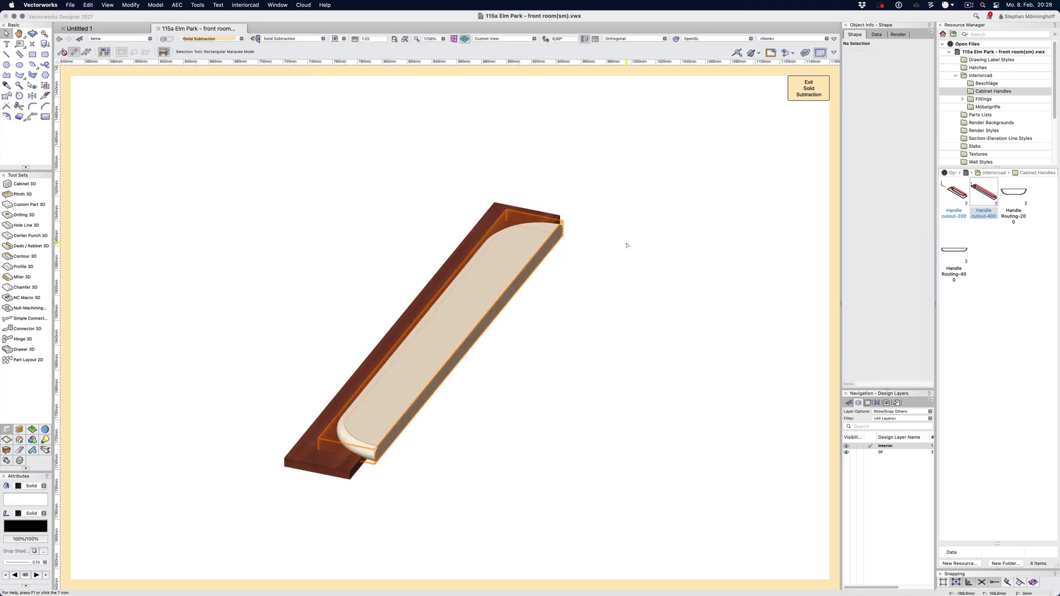
left_click(527, 285)
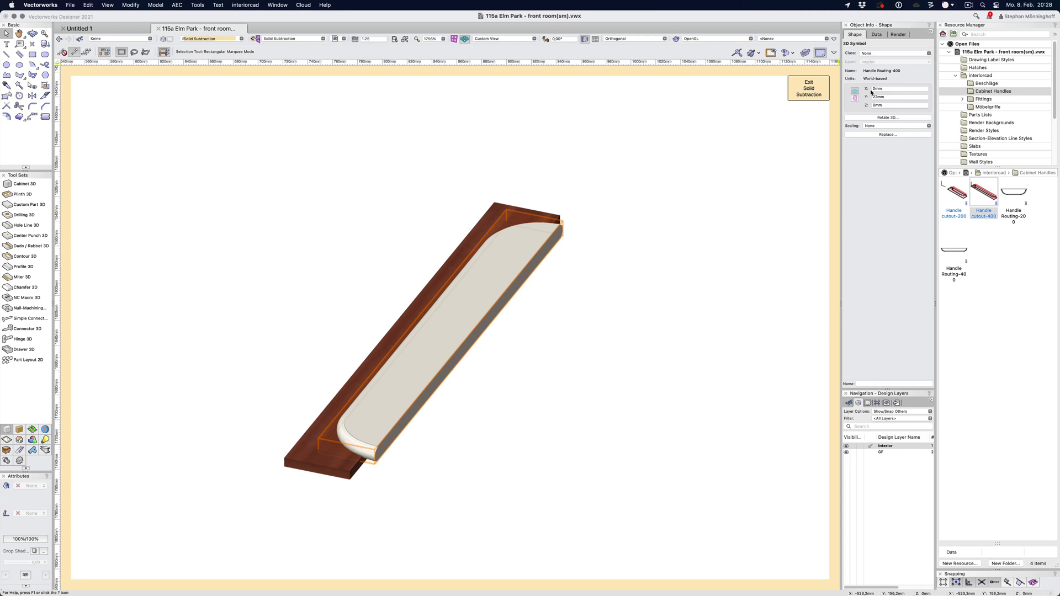
Select the walnut board, then exit the solid subtraction and the group
left_click(325, 473)
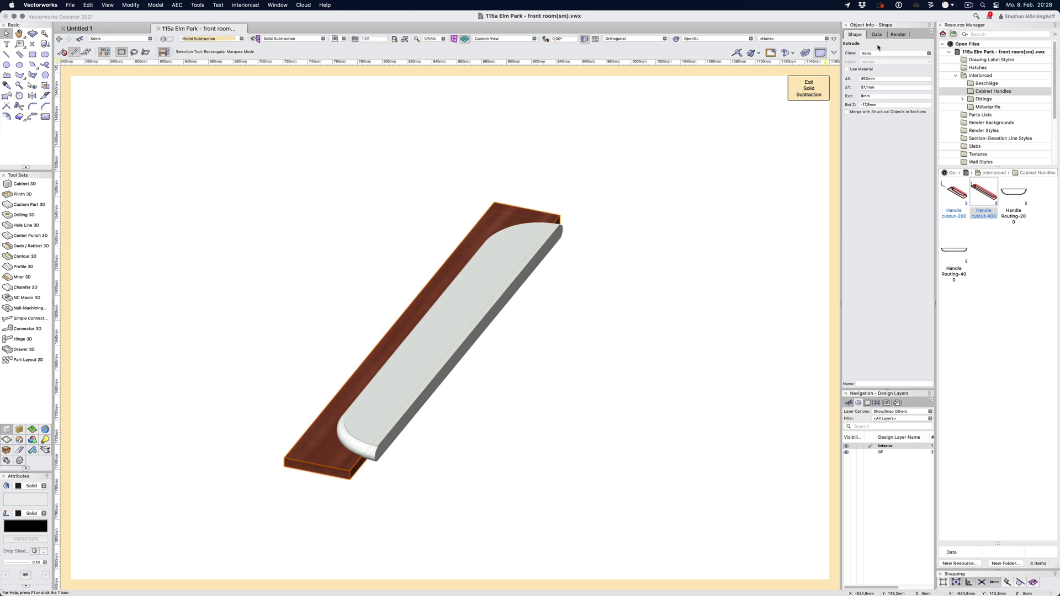
left_click(808, 88)
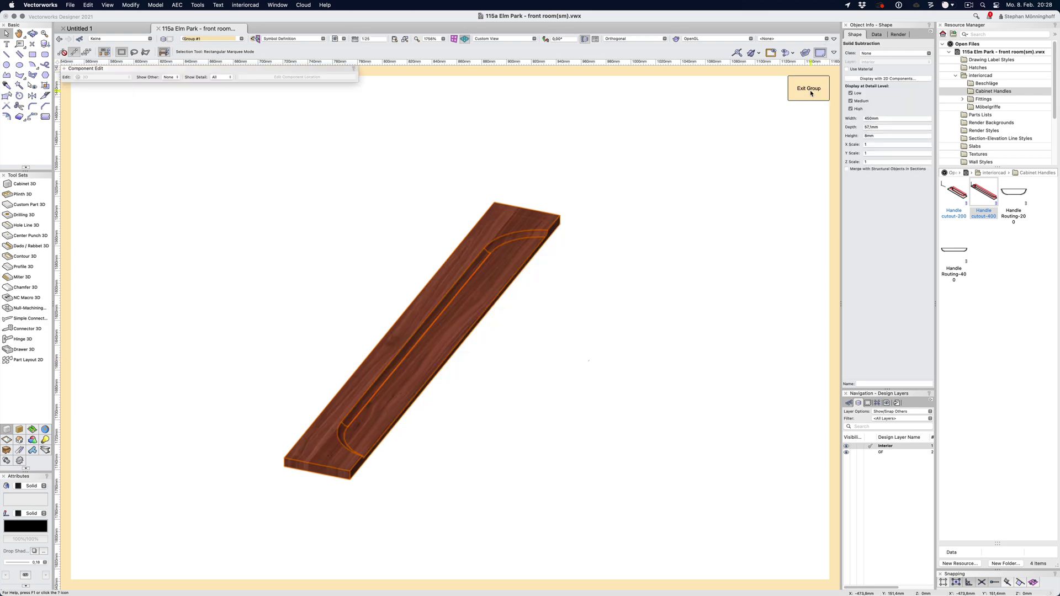
left_click(809, 88)
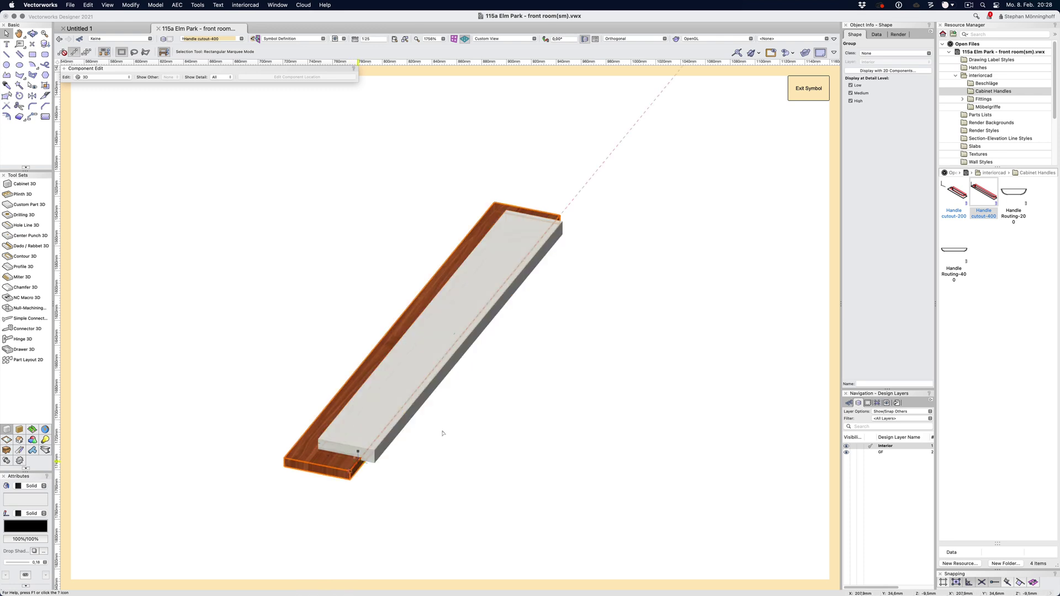
Exit the Handle cutout-400 symbol and select the wardrobe cabinet to show its Cabinet 3D properties
left_click(797, 95)
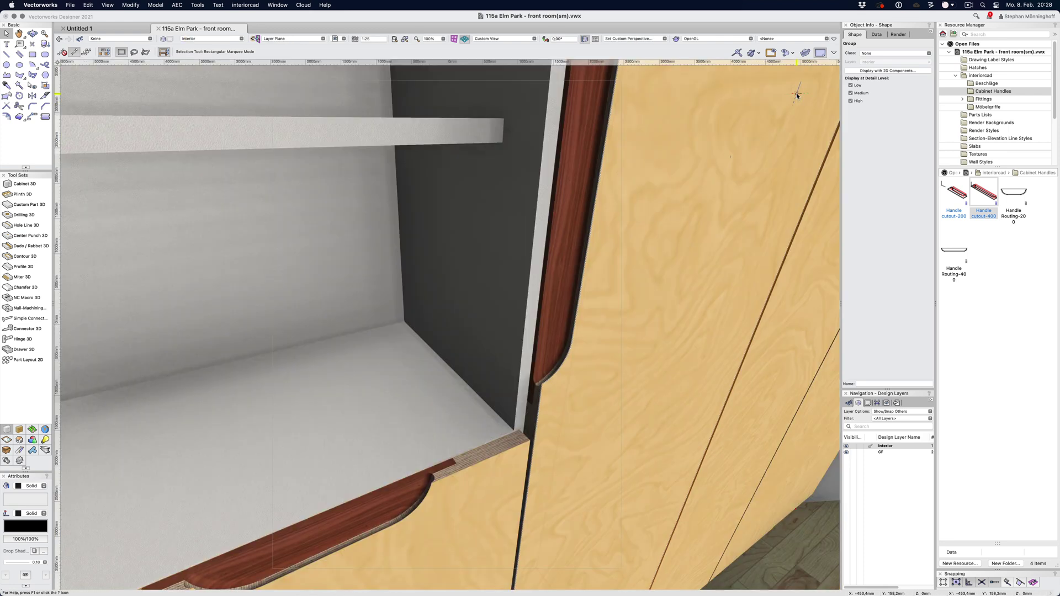
left_click(796, 96)
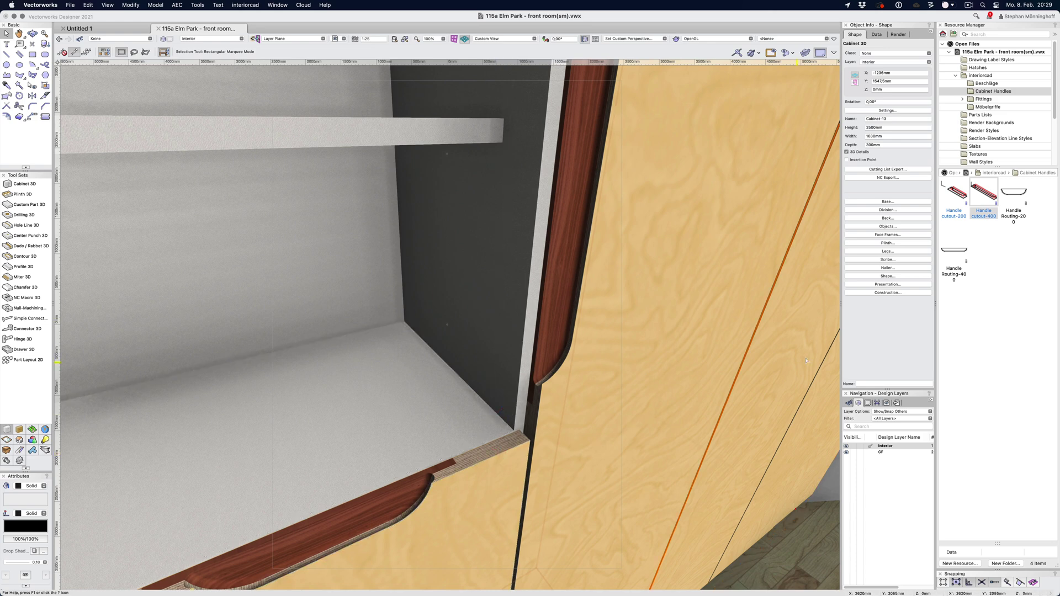
double_click(477, 468)
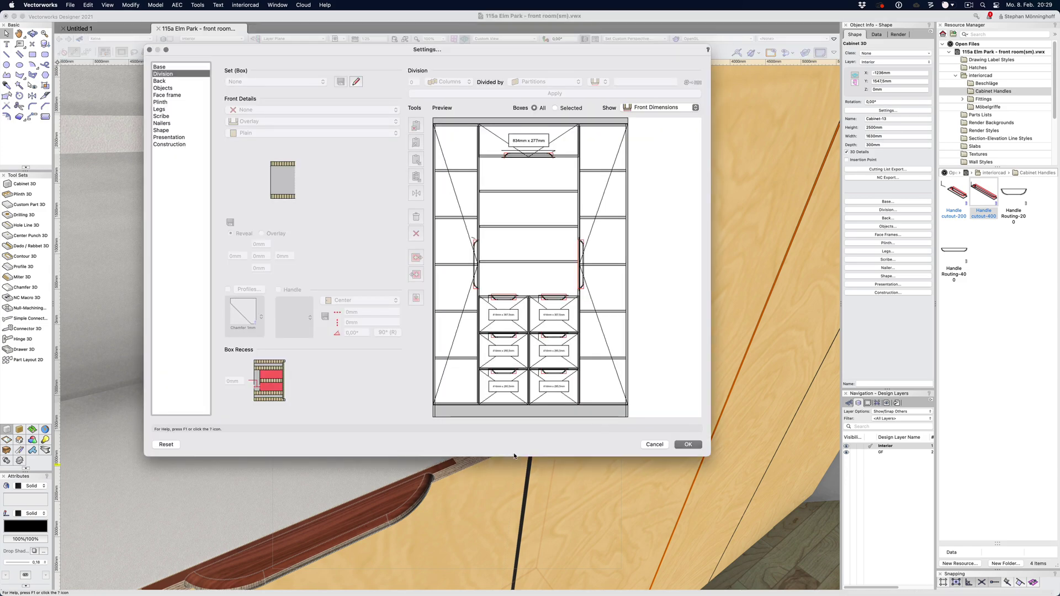
left_click(502, 346)
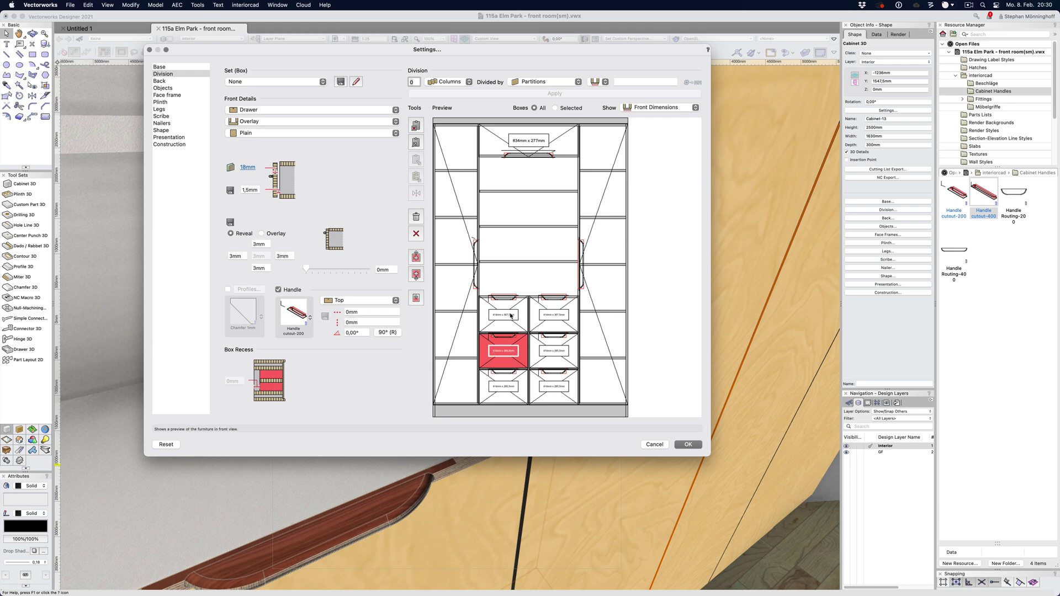
left_click(467, 284)
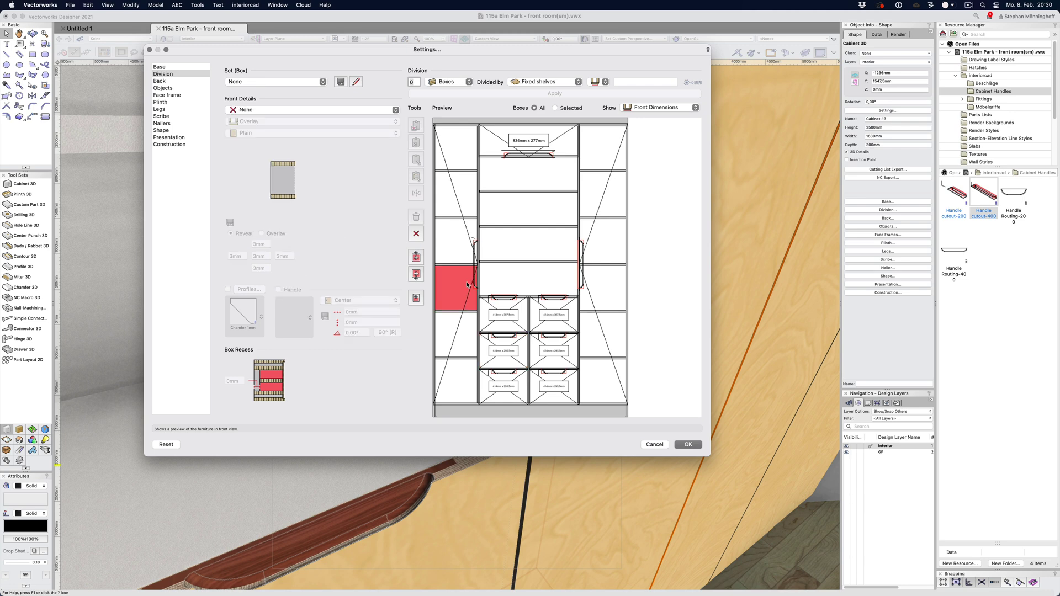
left_click(467, 284)
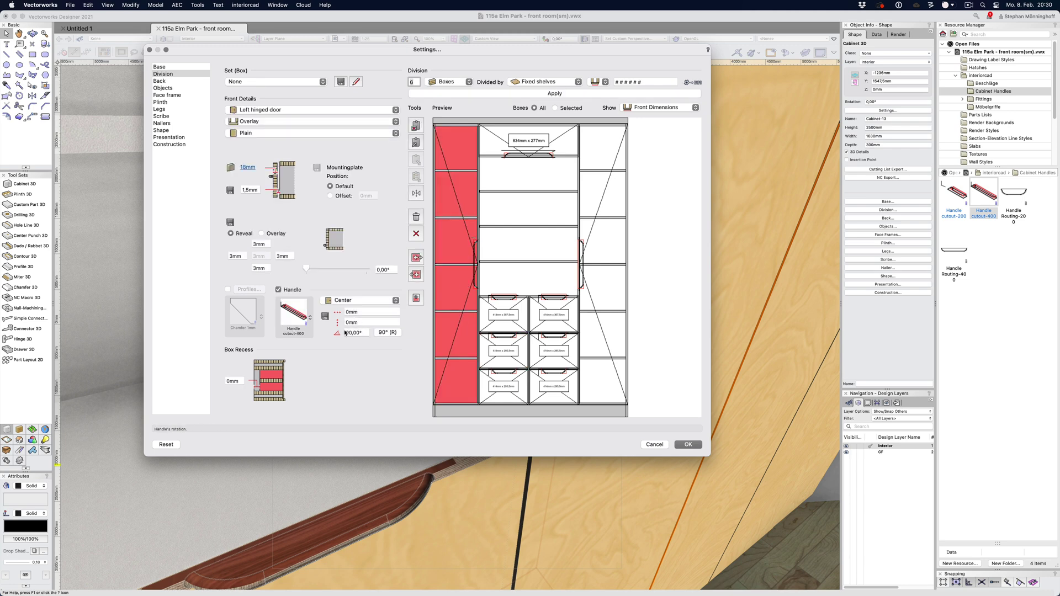
left_click(498, 346)
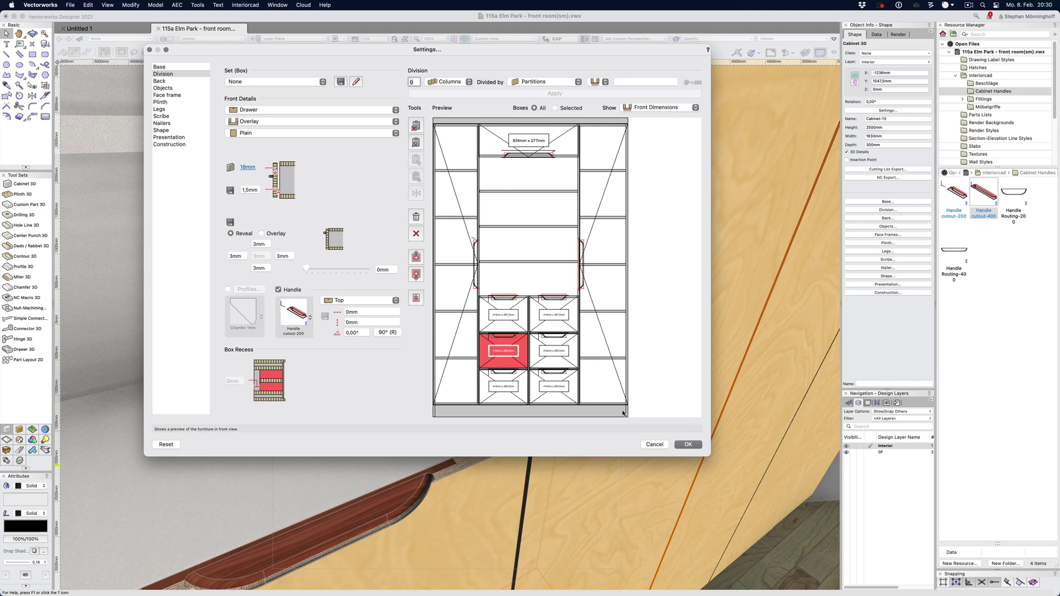
left_click(649, 445)
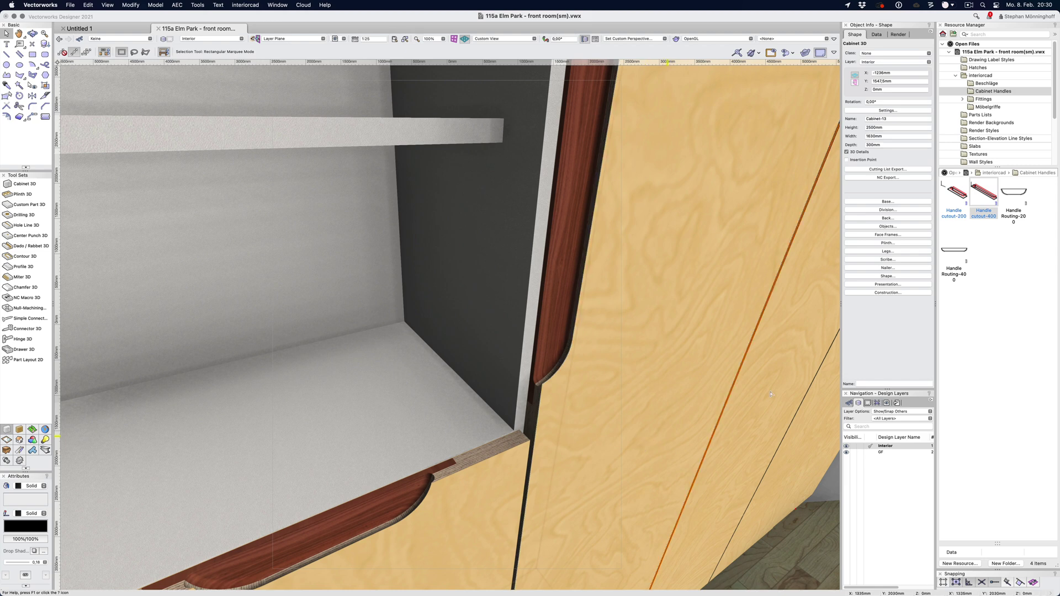
Open the Handle Routing-400 symbol's 3D component and orbit to view the handle's end
right_click(964, 249)
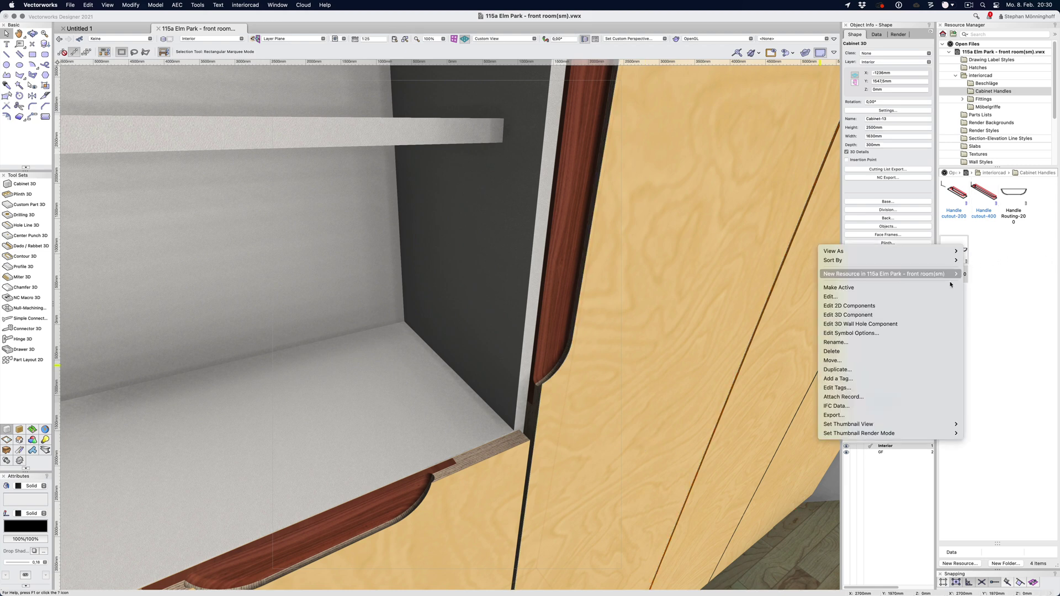
left_click(920, 315)
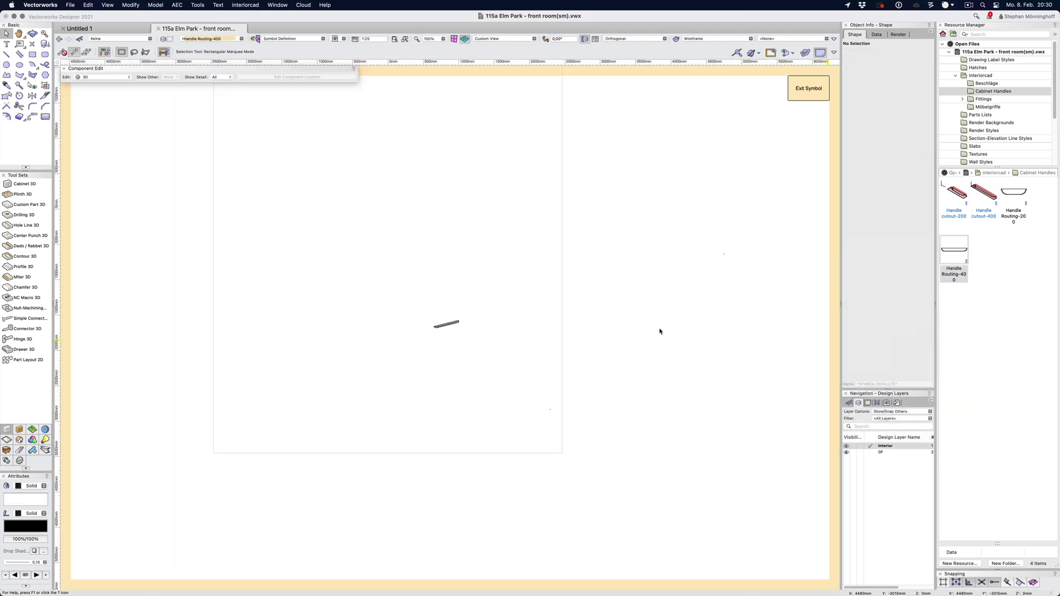
scroll(436, 326, "up", 15)
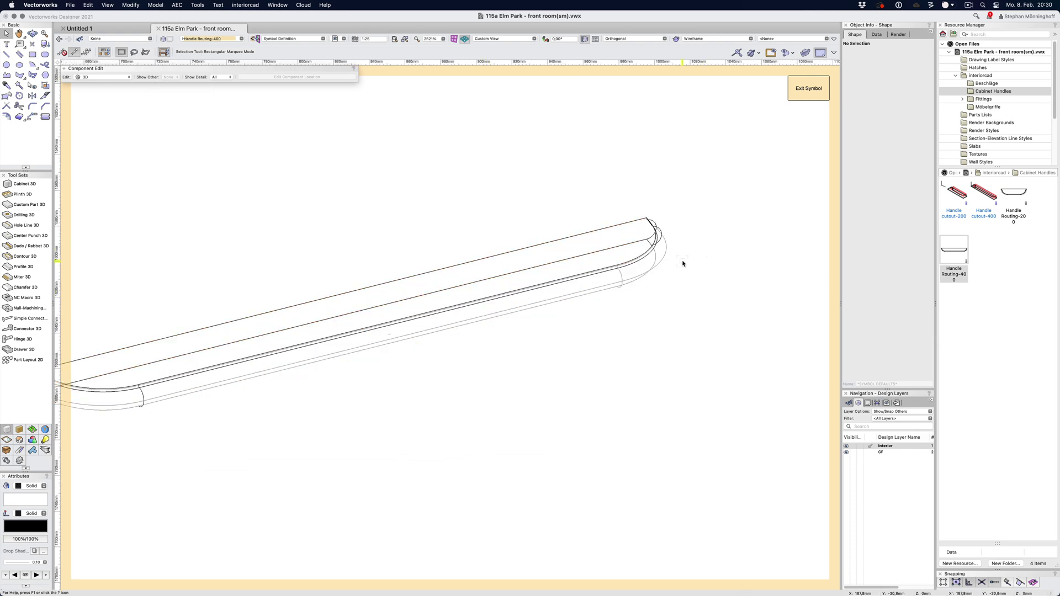
key("super+shift+g")
middle_click_drag(671, 263, 634, 246)
key("x")
scroll(687, 268, "up", 5)
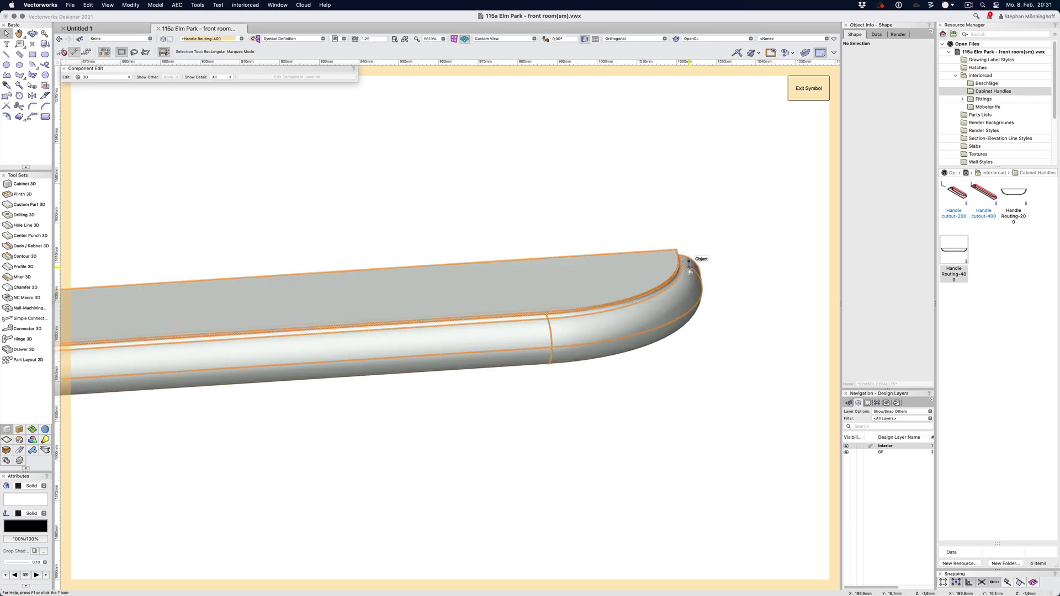
Change the handle's 1mm fillet to a 2mm radius
right_click(690, 271)
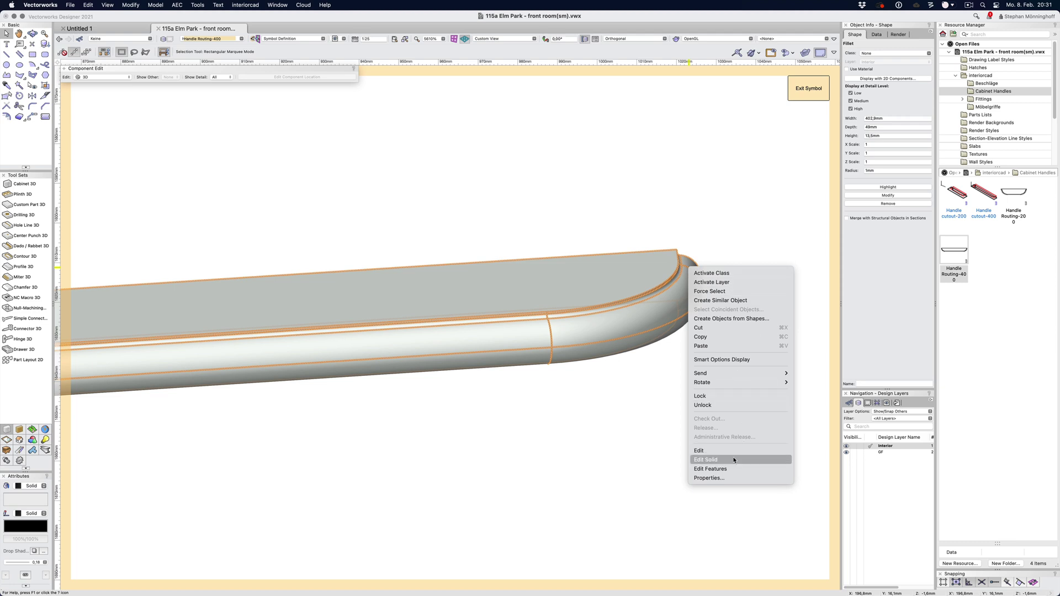
left_click(710, 468)
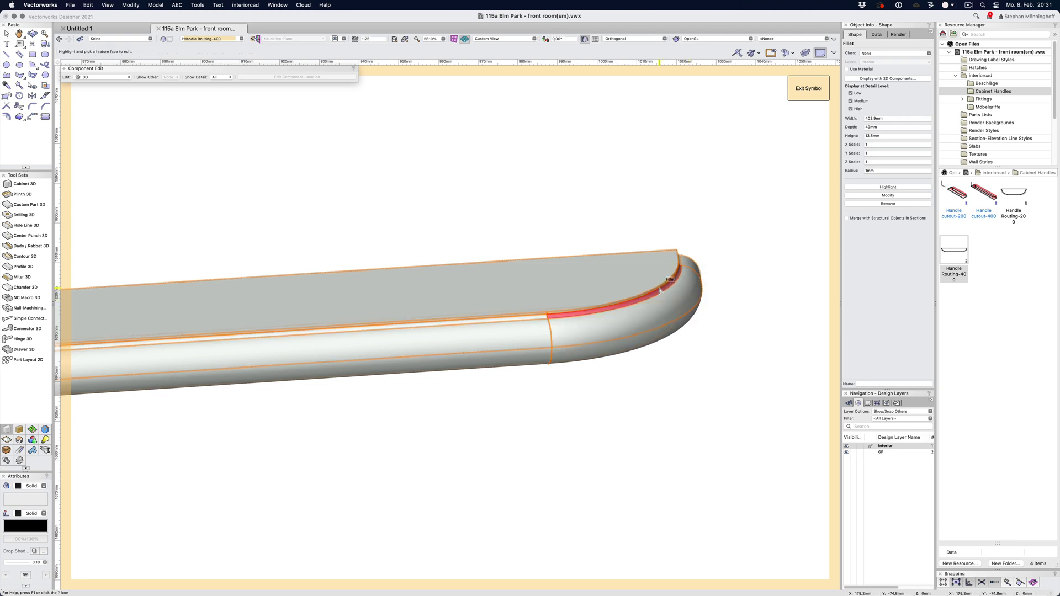
key("Escape")
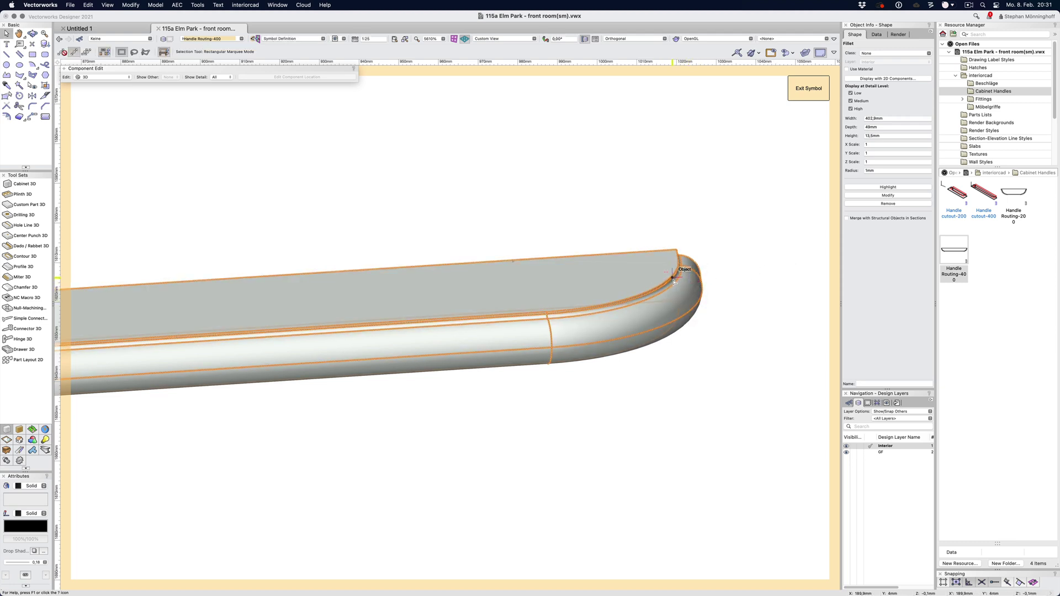
left_click(897, 161)
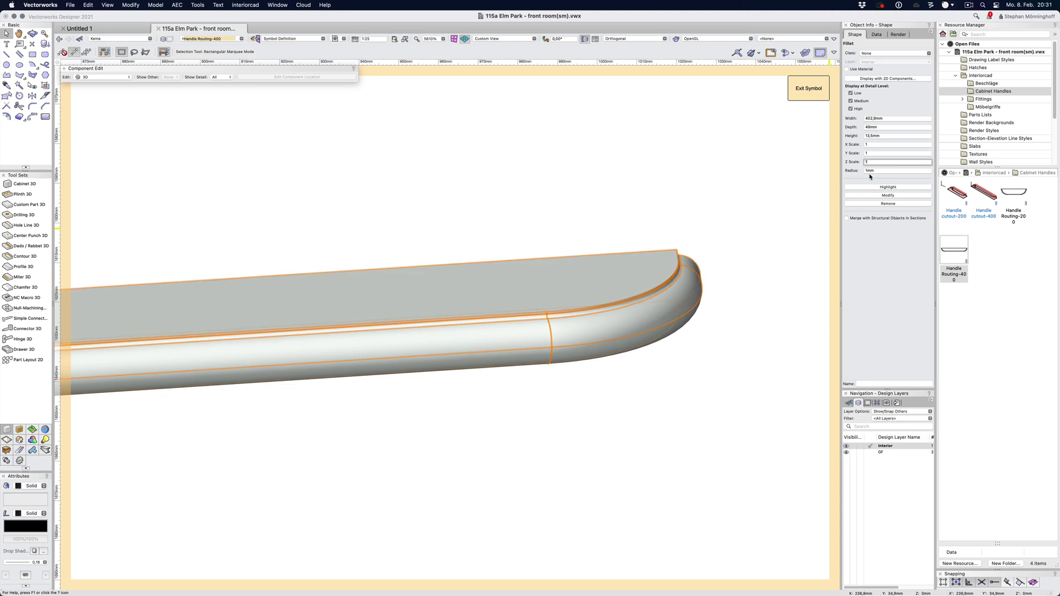
key("Tab")
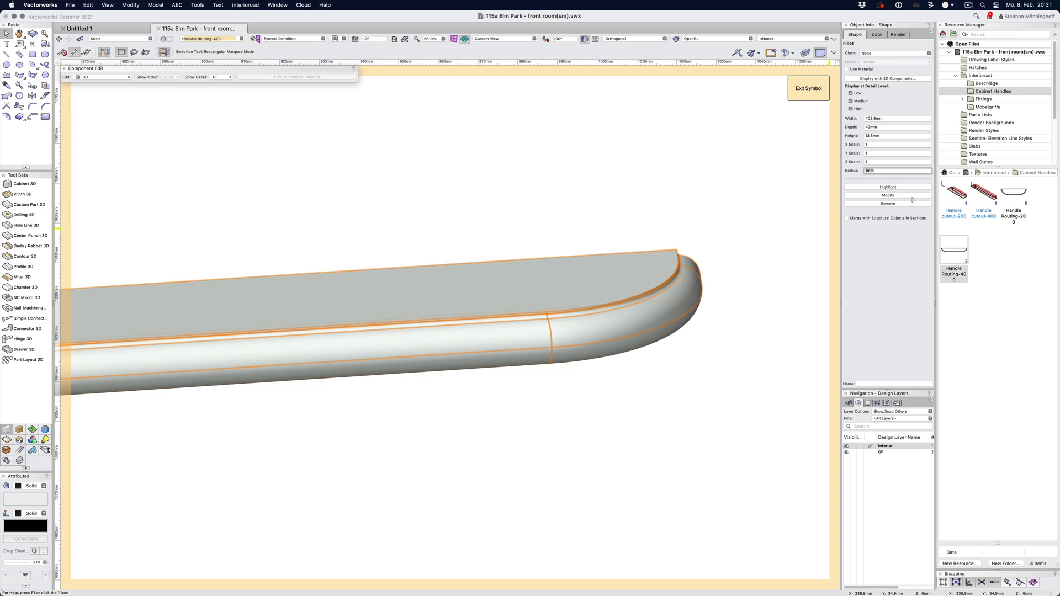
type("2")
key("Return")
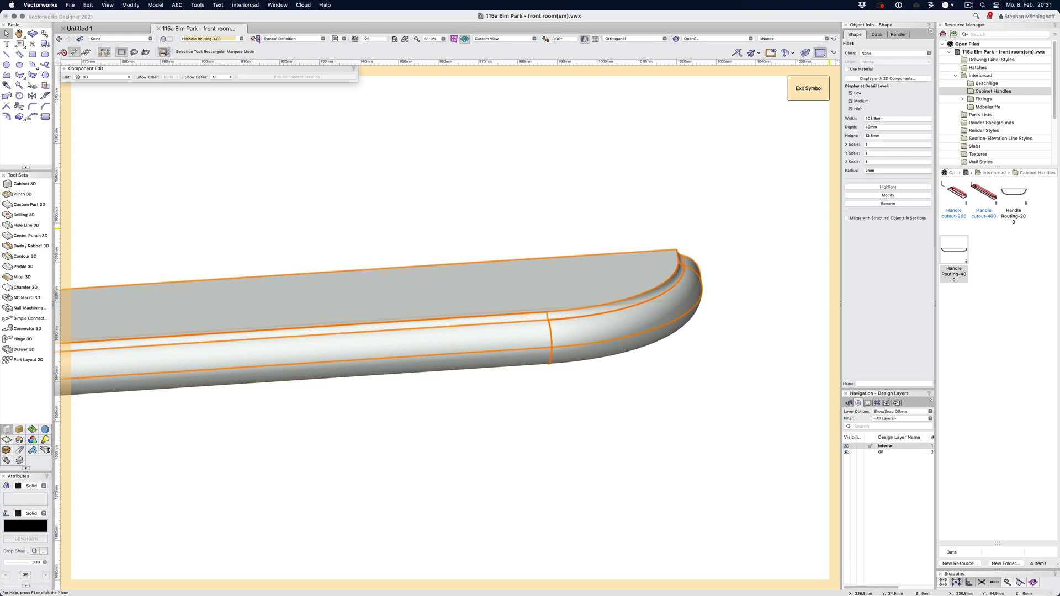
Change the rounded-end fillet from 6mm to a 3mm radius
right_click(689, 287)
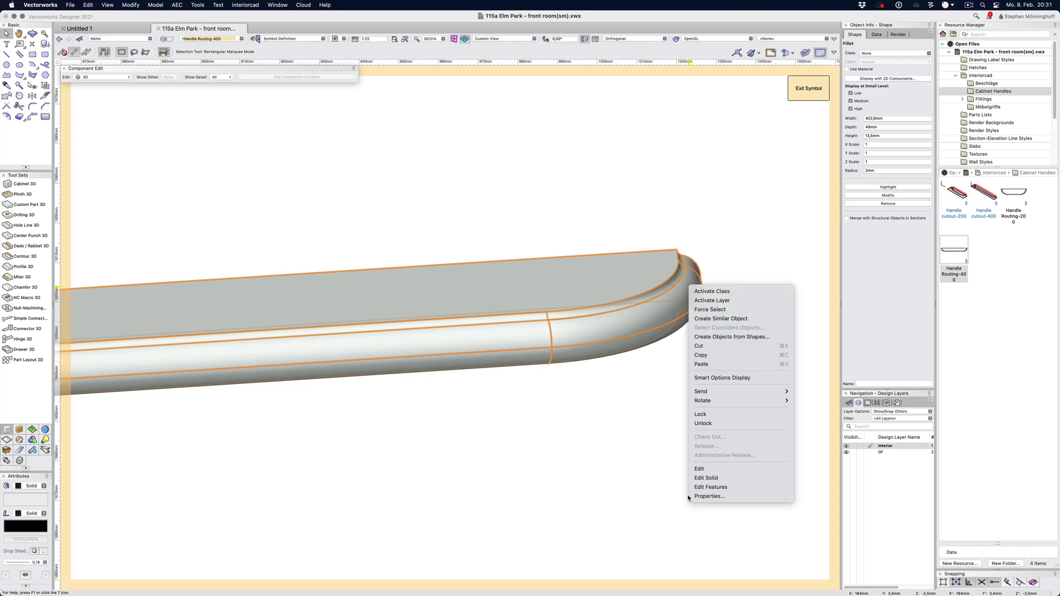
left_click(709, 487)
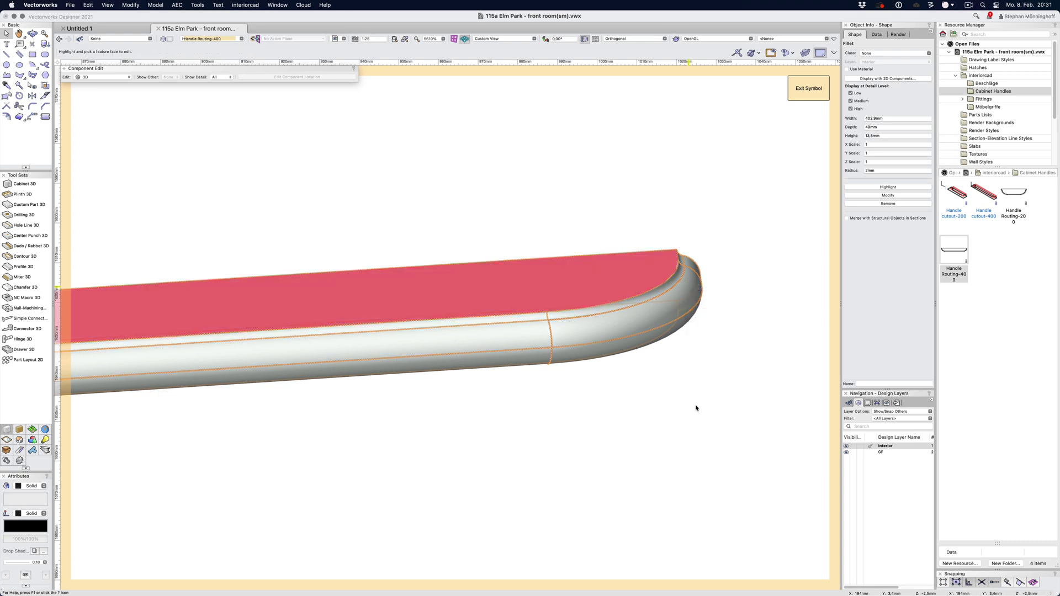
left_click(693, 294)
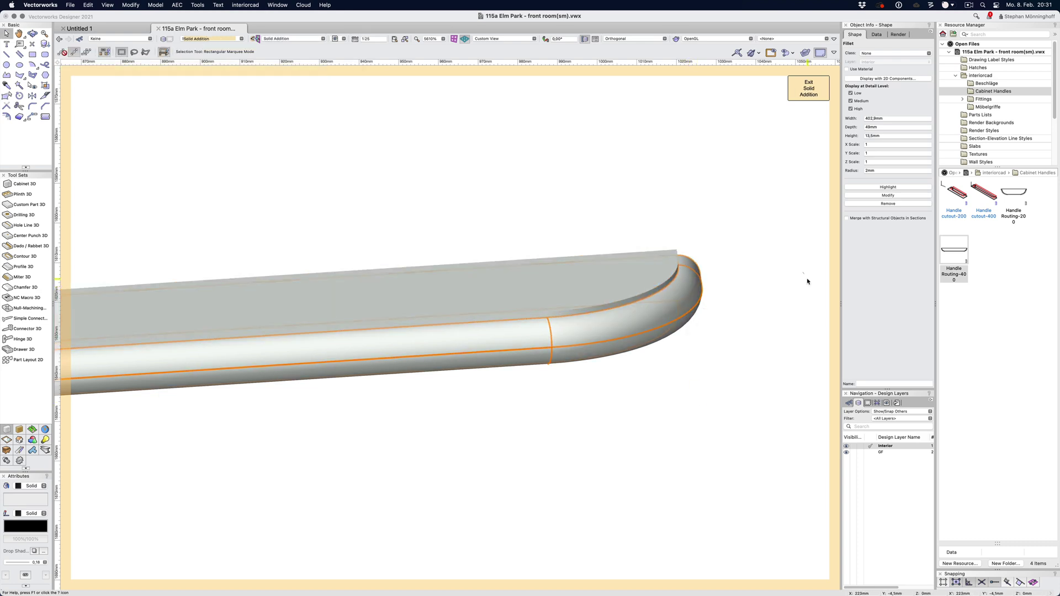
right_click(683, 296)
left_click(711, 493)
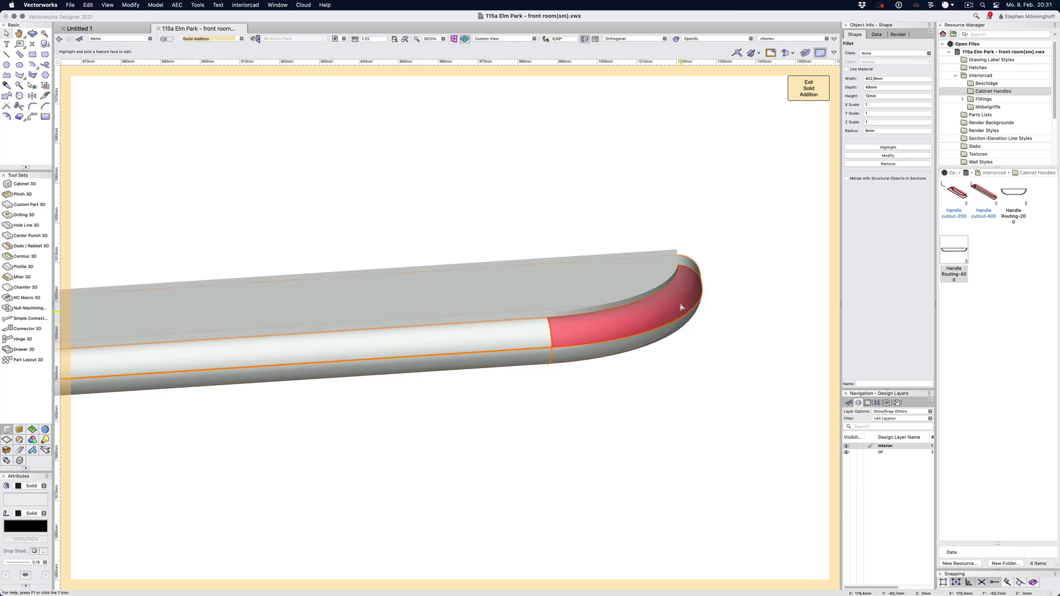
left_click(681, 305)
left_click(887, 131)
type("3")
key("Return")
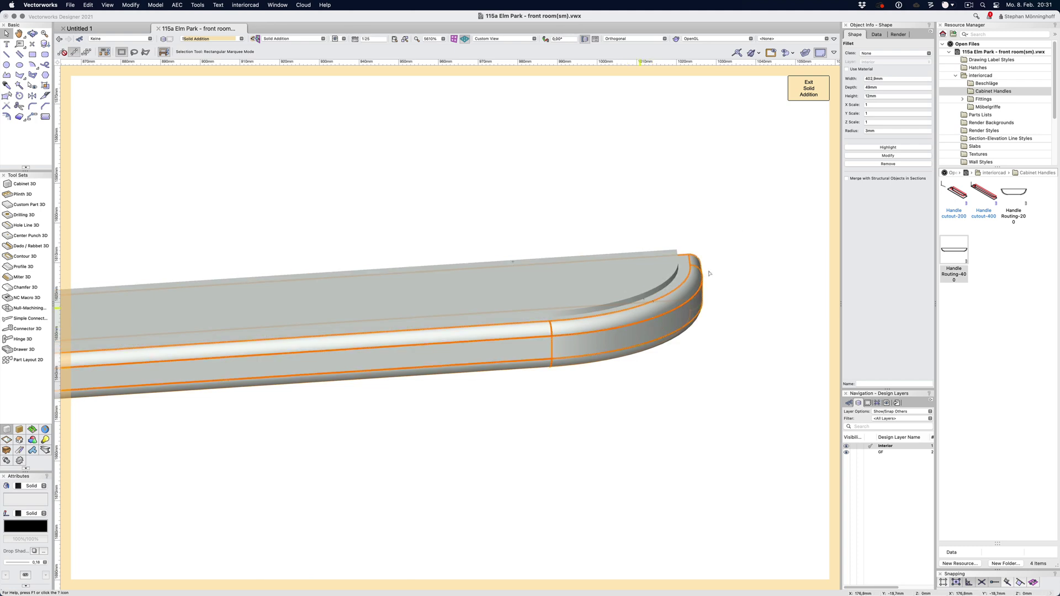
Exit the fillet and solid addition edits and undo the fillet that failed to build
left_click(806, 92)
left_click(806, 91)
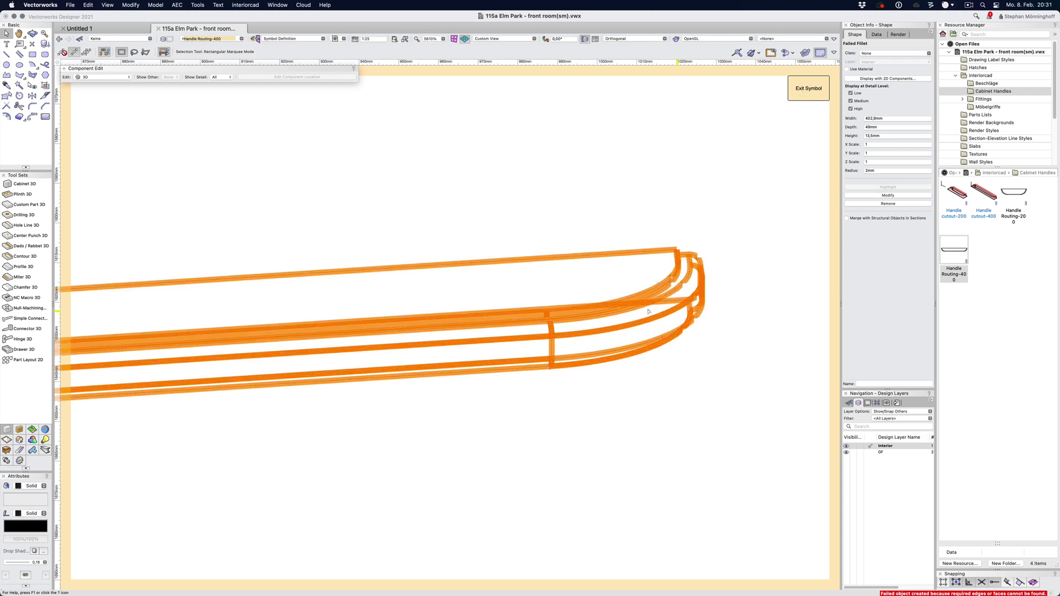
key("super+z")
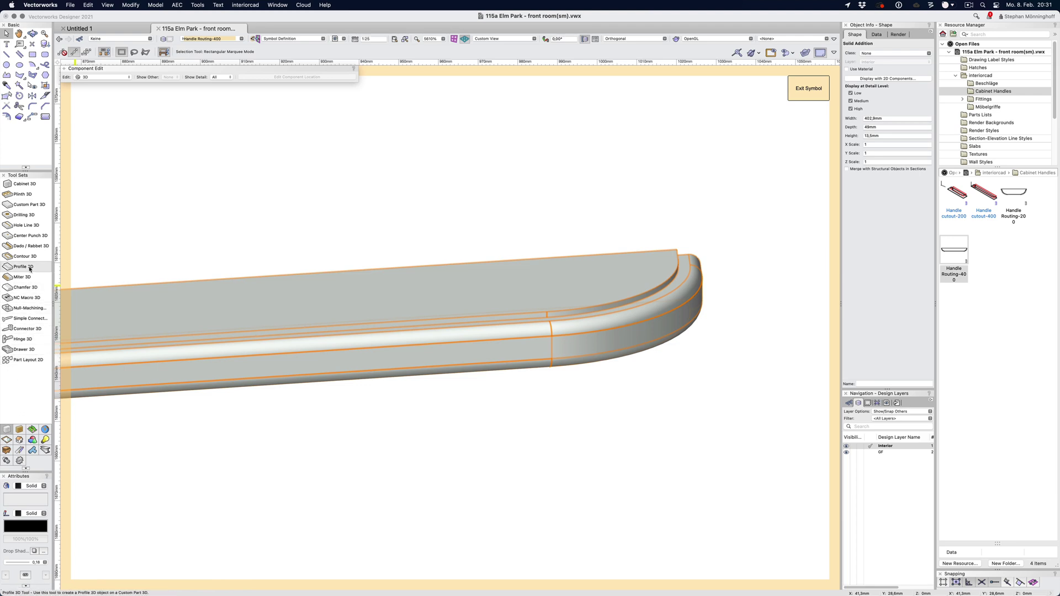
Round the handle's long top edge with a 1mm Fillet Edge and exit the symbol
left_click(31, 440)
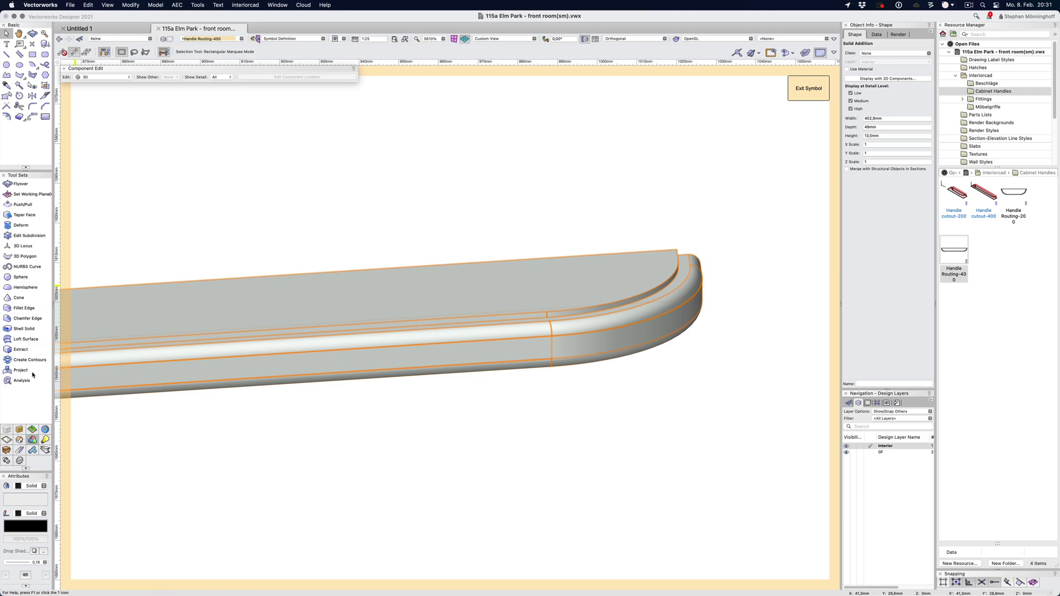
left_click(24, 308)
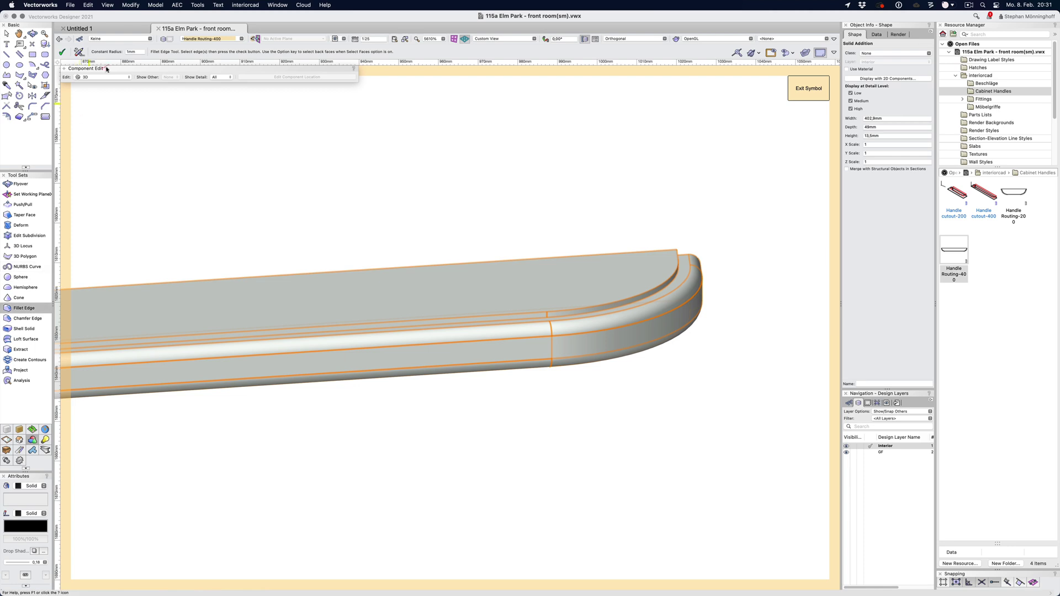
left_click(651, 298)
key("Return")
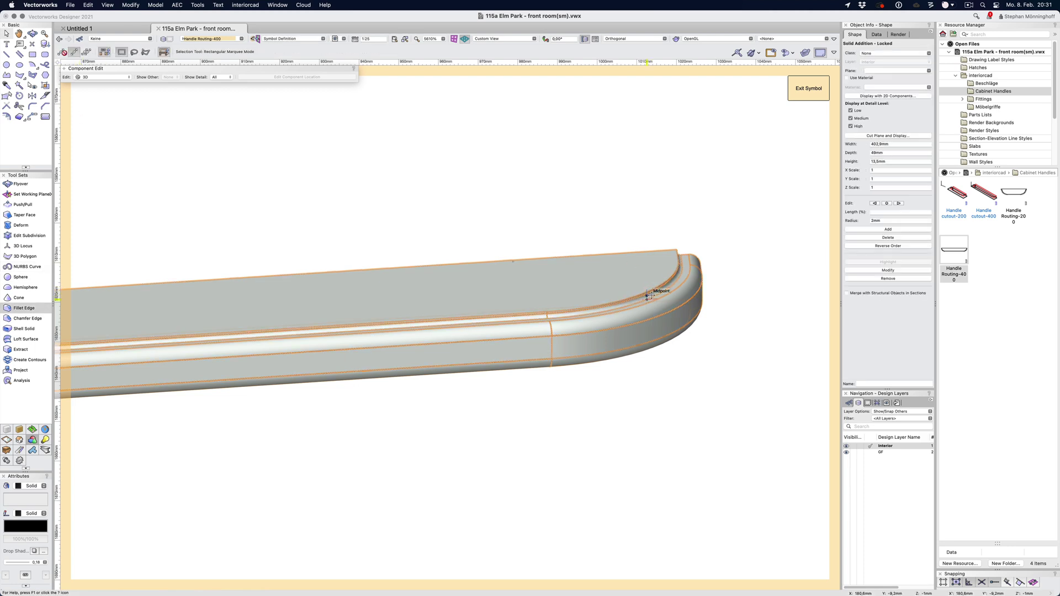
left_click(807, 88)
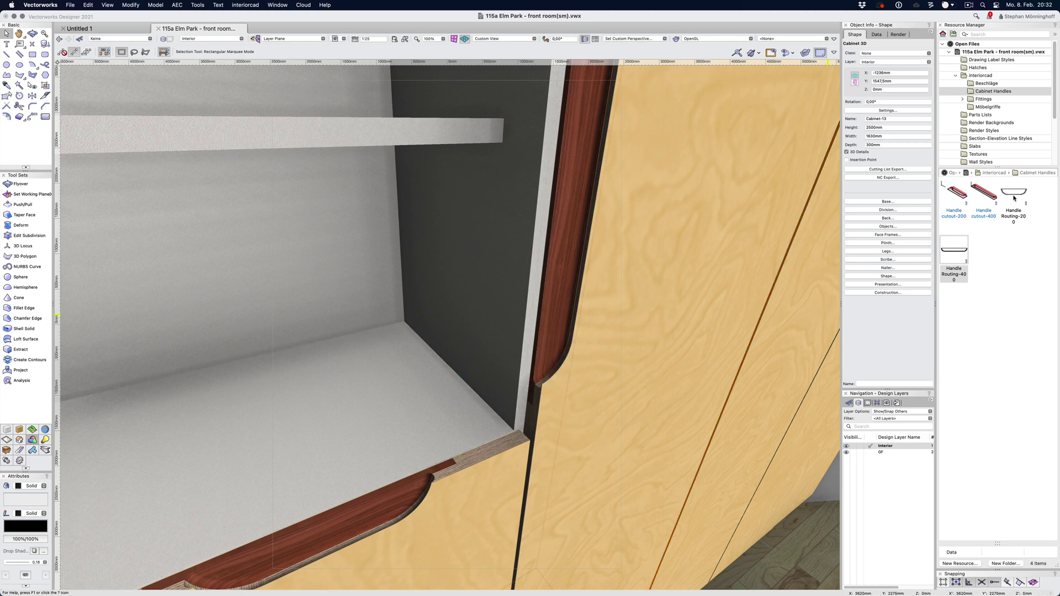
Open Handle Routing-200's 3D component and use Edit Solid on its routing solid
right_click(1013, 198)
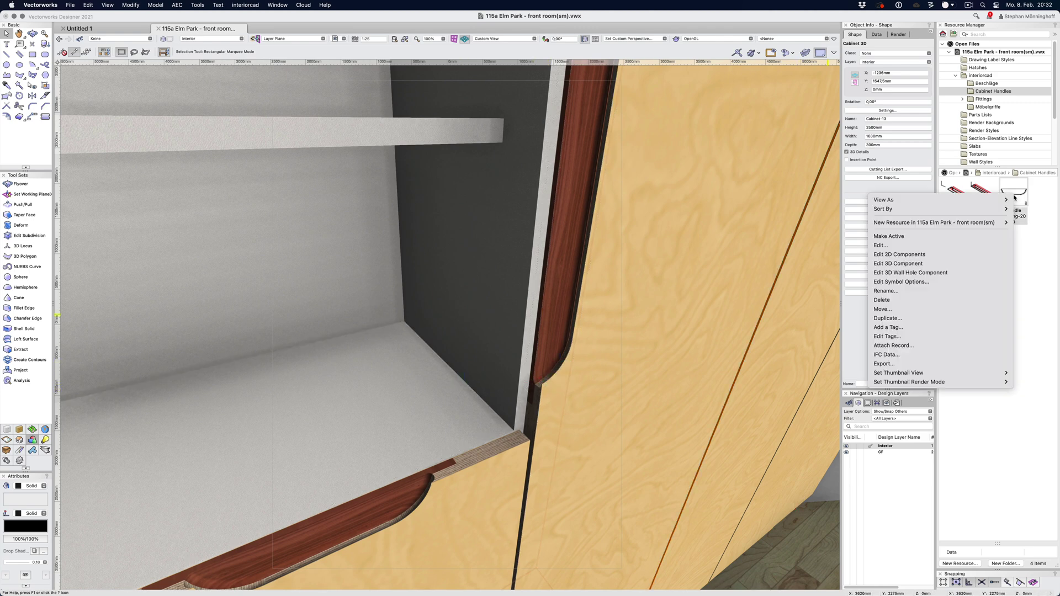
left_click(955, 264)
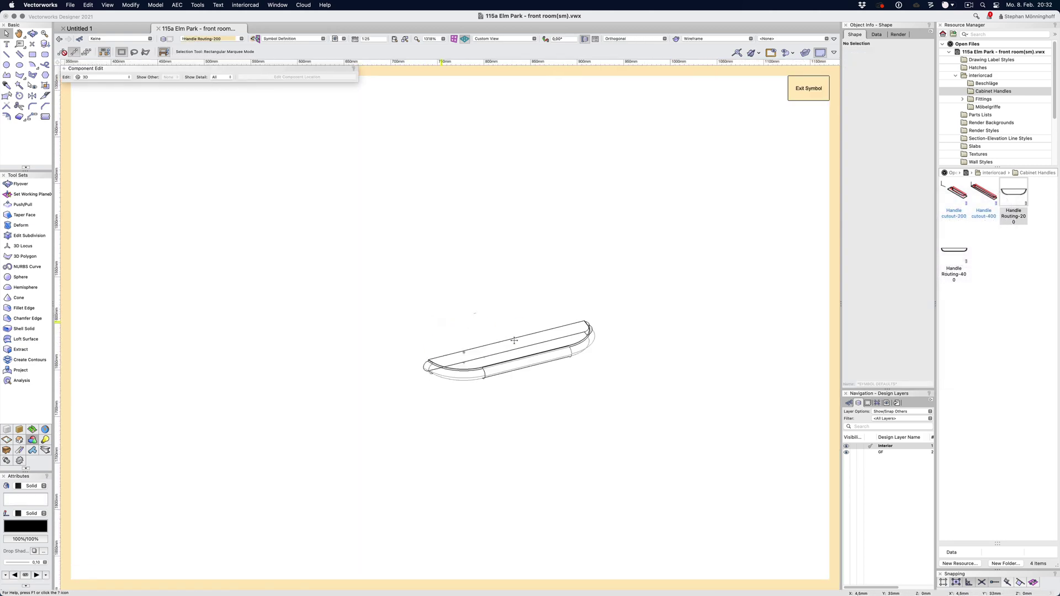
scroll(594, 347, "up", 3)
right_click(593, 335)
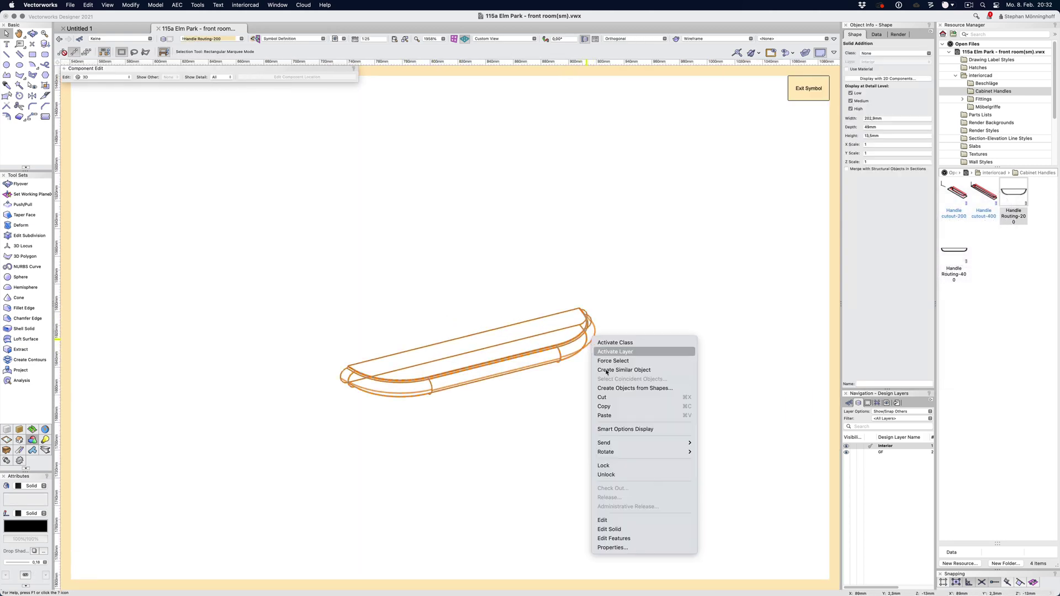
left_click(589, 316)
scroll(590, 320, "up", 5)
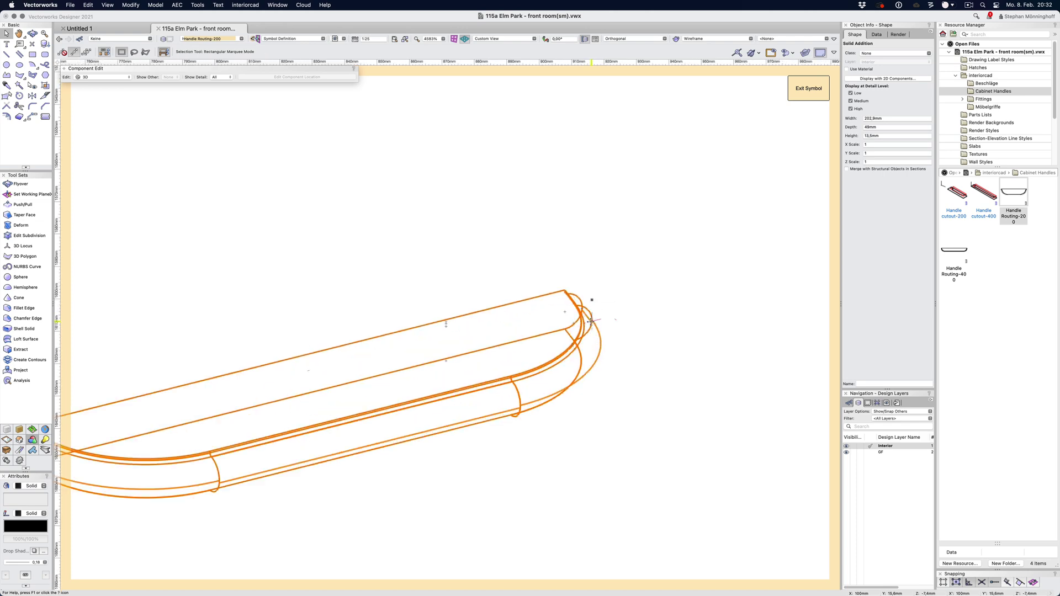
left_click(580, 320)
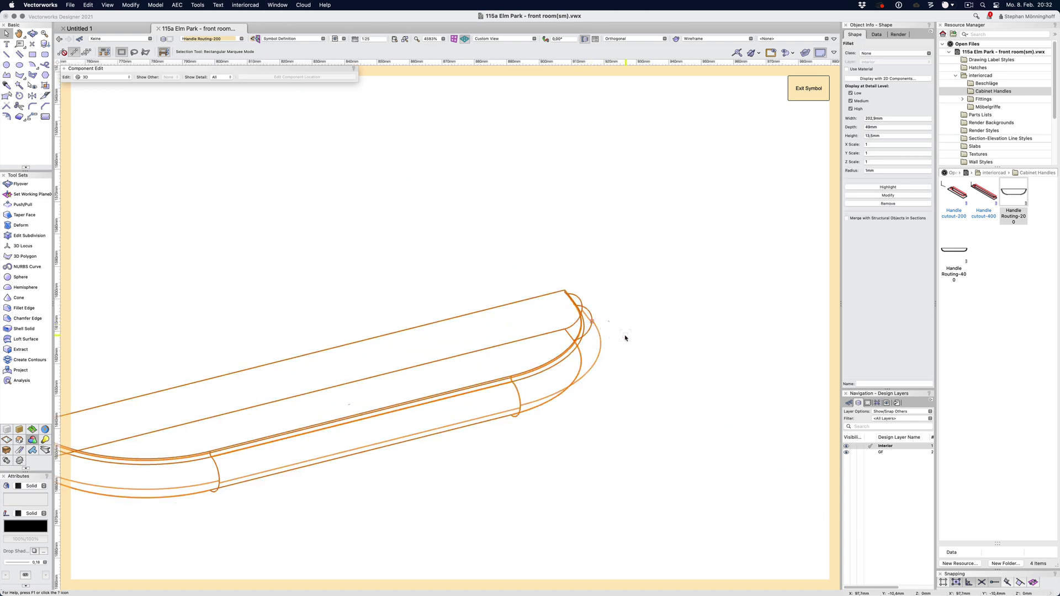
left_click(599, 331)
right_click(599, 335)
left_click(653, 534)
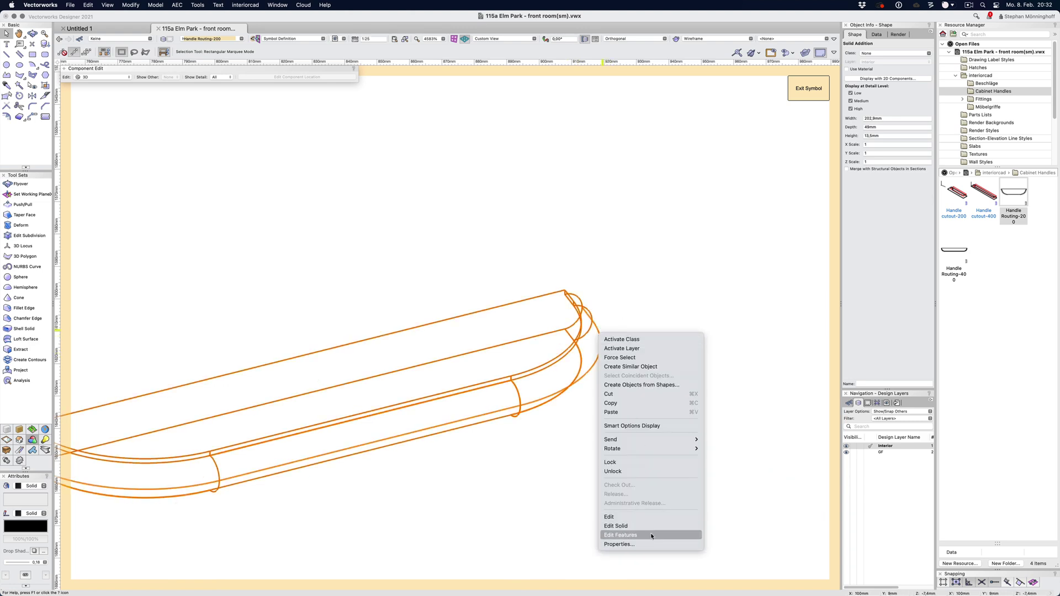
Set the rounded-end fillet of Handle Routing-200 to a 3mm radius
left_click(574, 353)
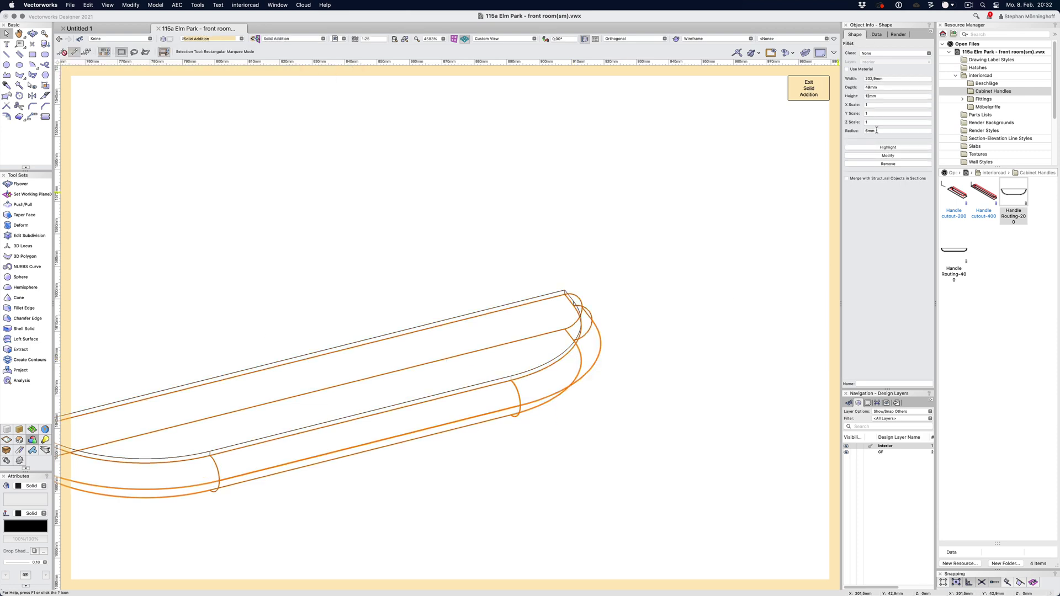
left_click(876, 131)
key("Return")
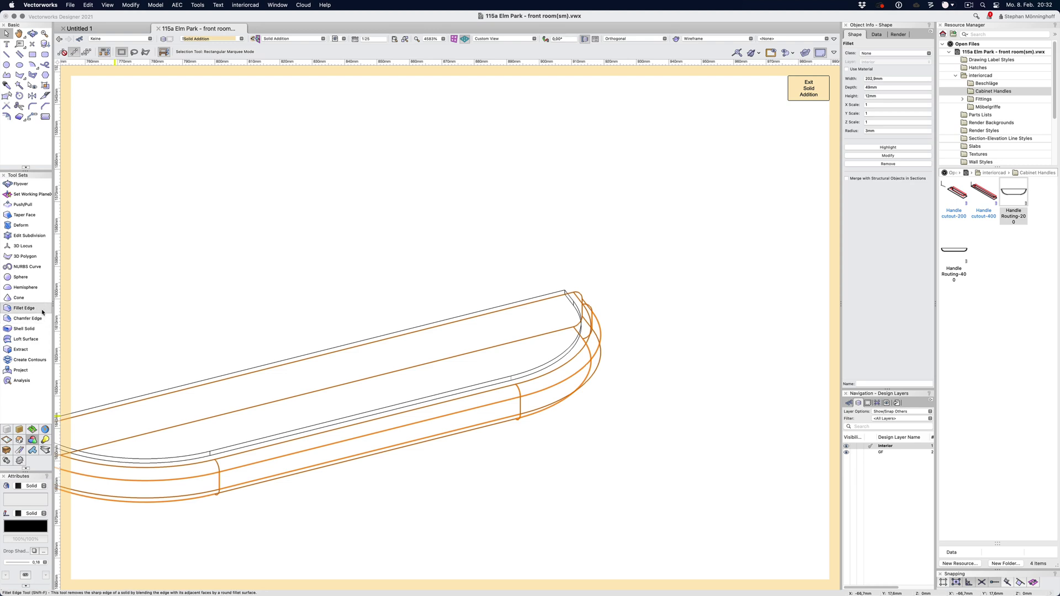
Add a 1mm fillet along the solid's lower long edge
left_click(25, 308)
left_click(395, 408)
left_click(398, 411)
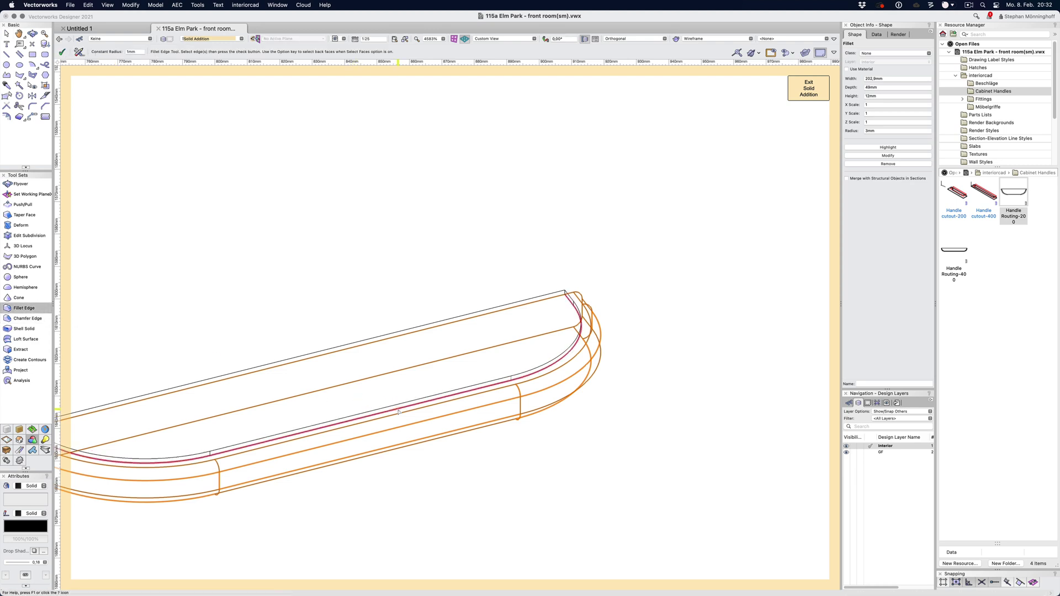
key("x")
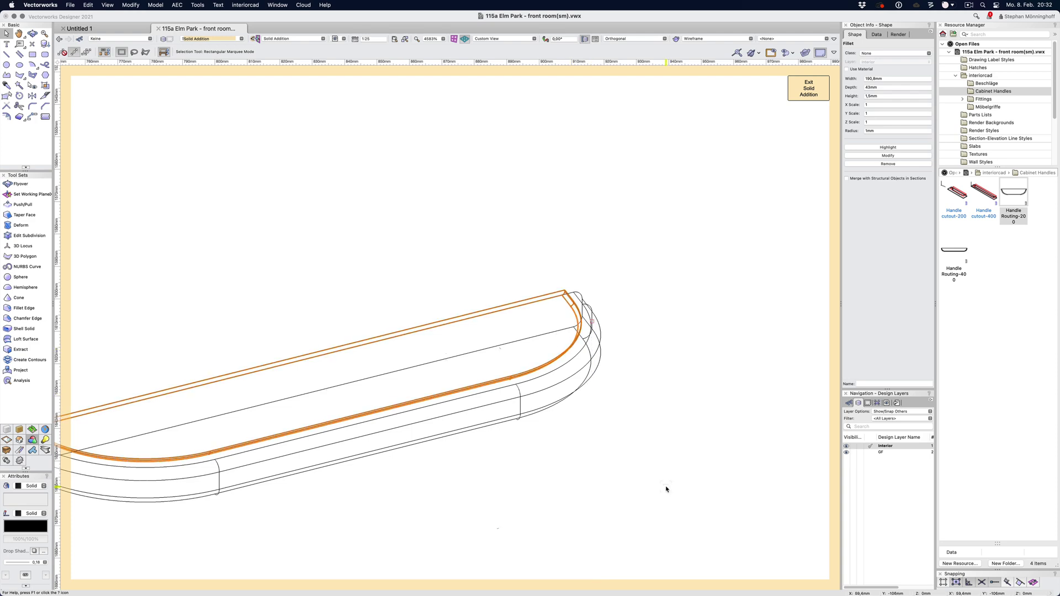
Fillet the tapered extrude's curved edge, undo that fillet, and exit the solid addition
left_click(646, 478)
scroll(580, 397, "up", 3)
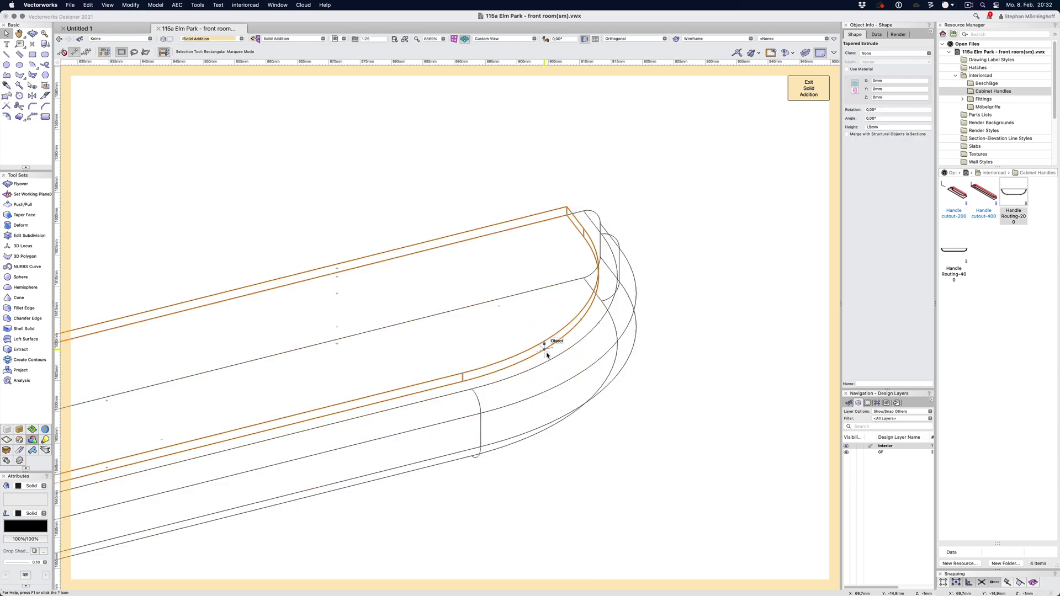
left_click(24, 308)
left_click(526, 373)
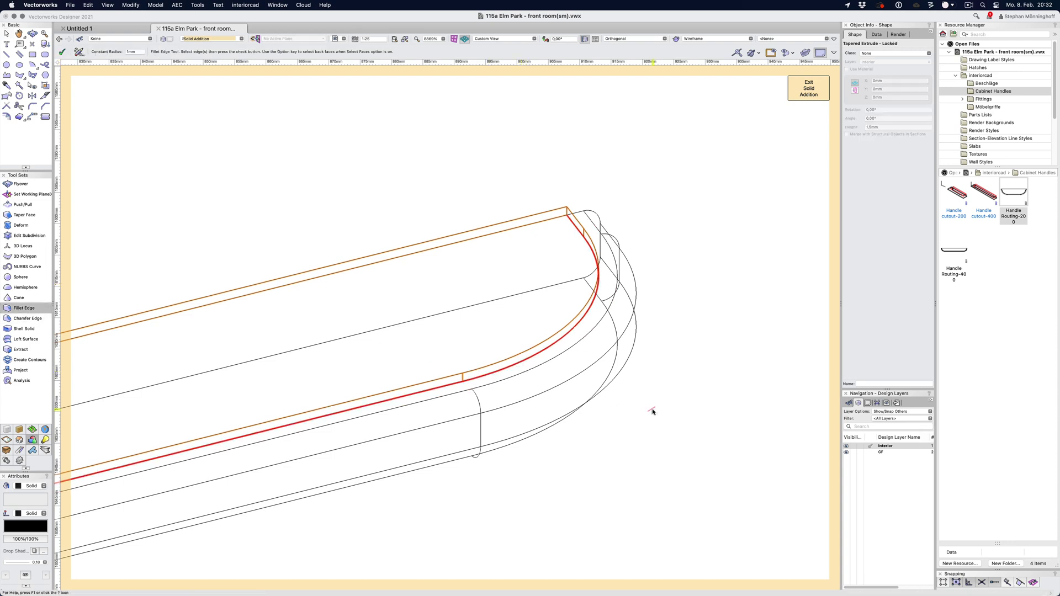
key("Return")
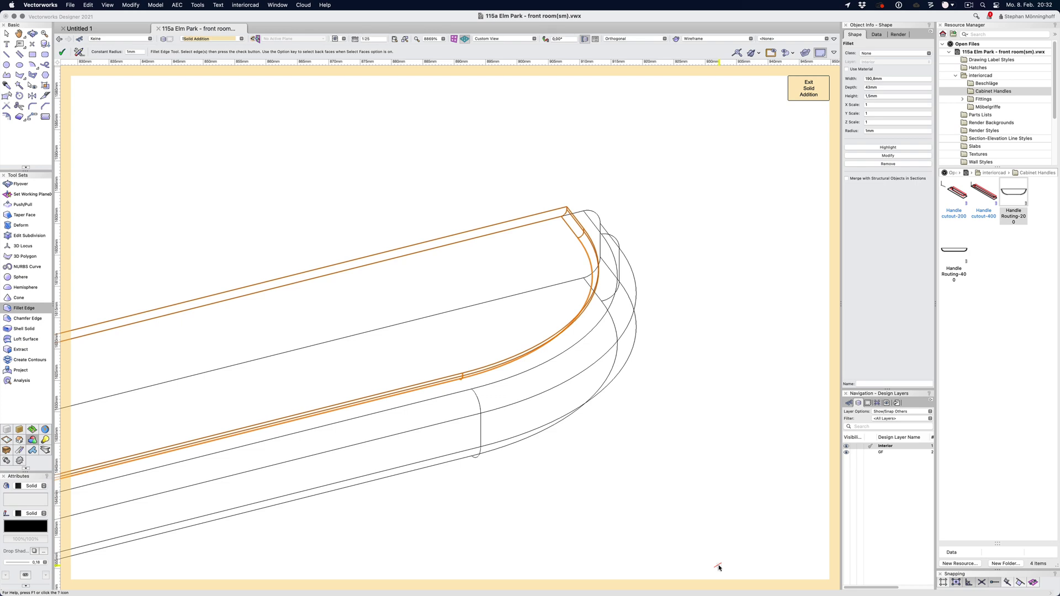
key("super+z")
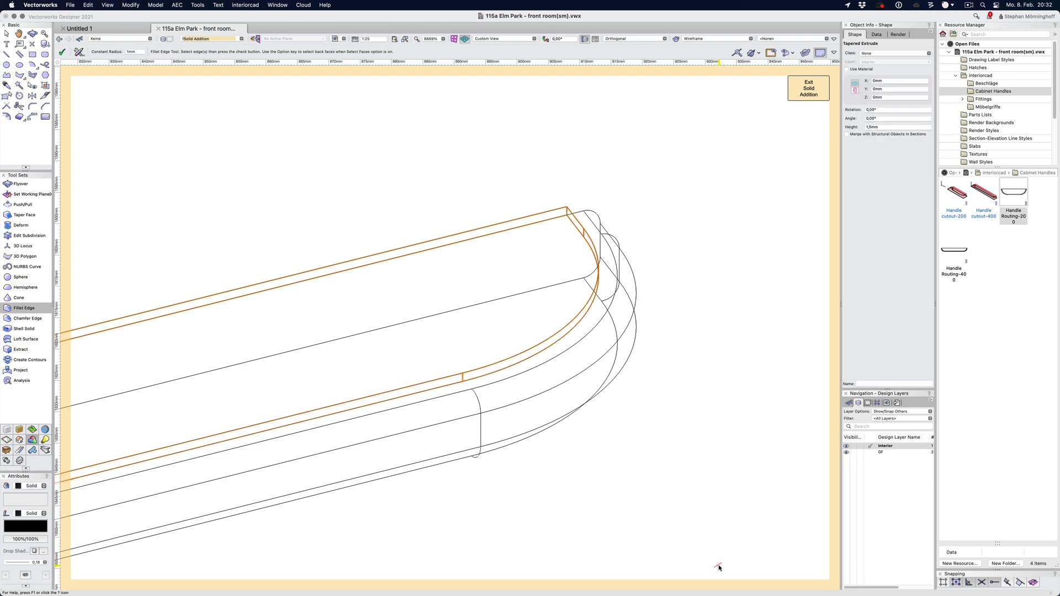
left_click(809, 87)
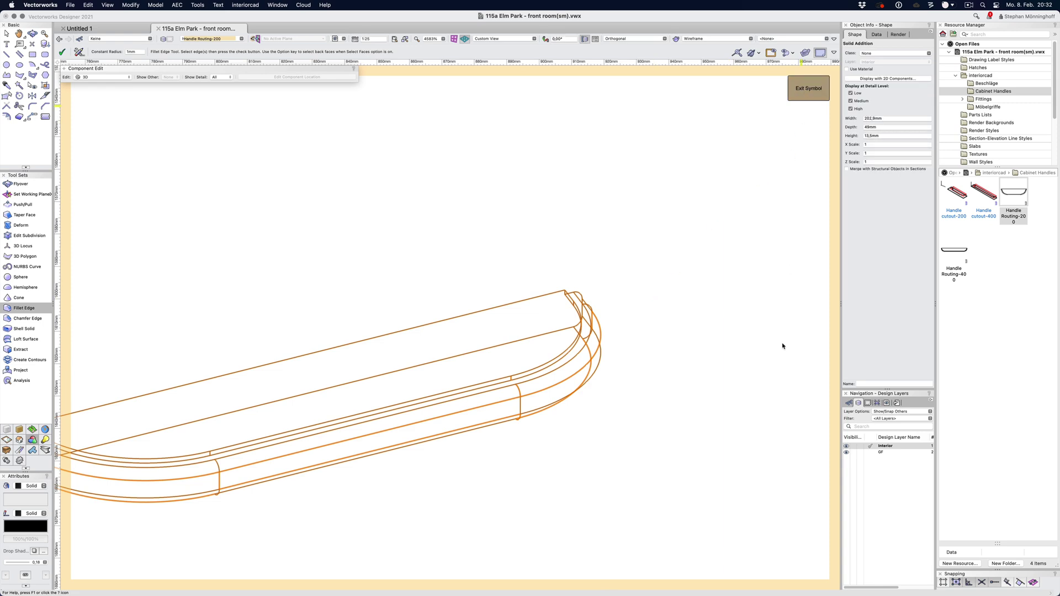
Exit the symbol and confirm the cabinet's Settings with OK to regenerate its walnut grips
left_click(810, 96)
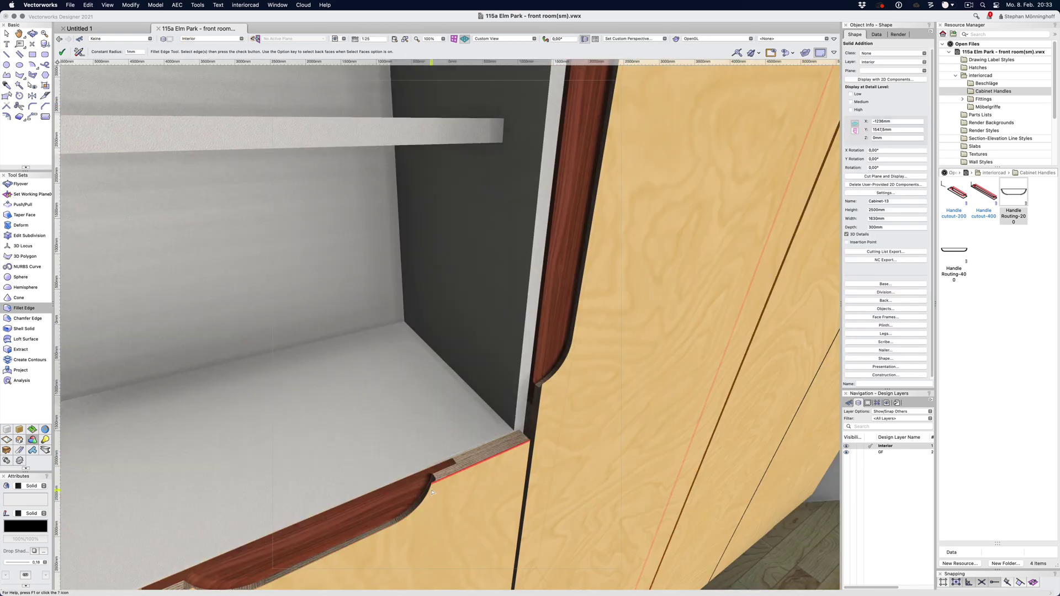
scroll(431, 479, "up", 5)
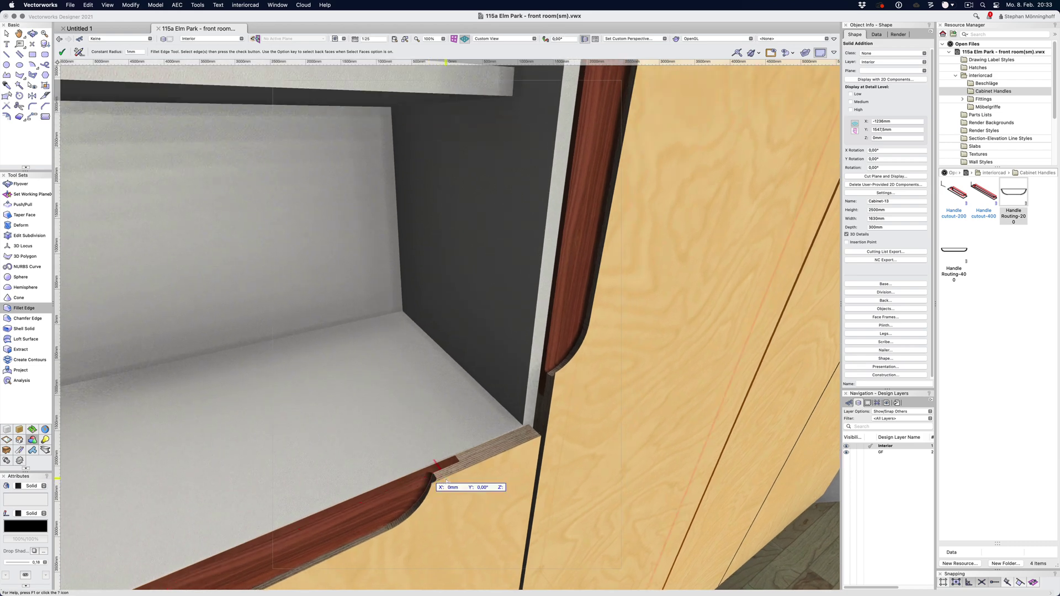
key("x")
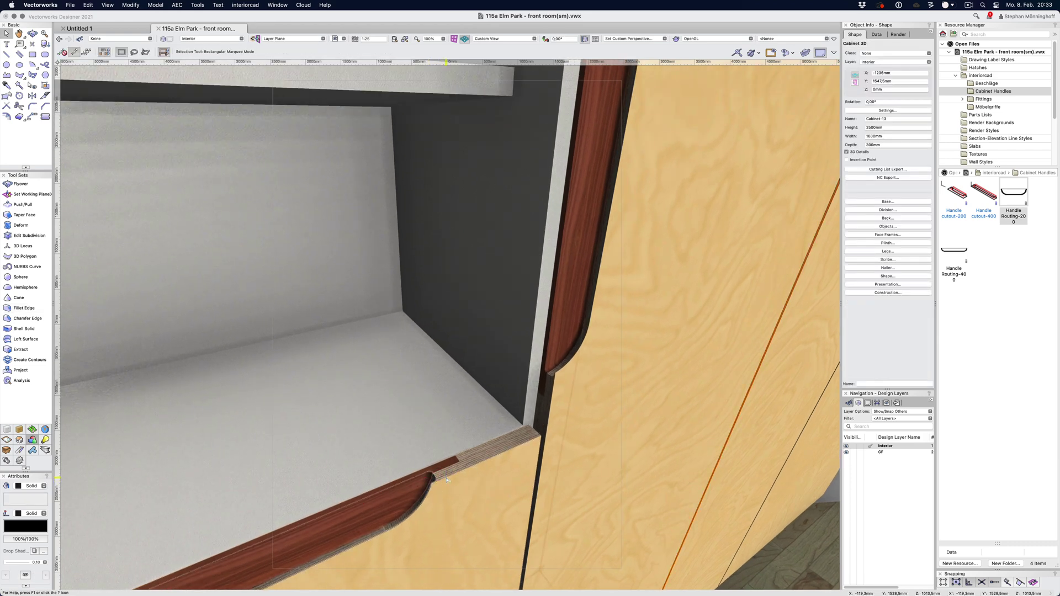
double_click(618, 383)
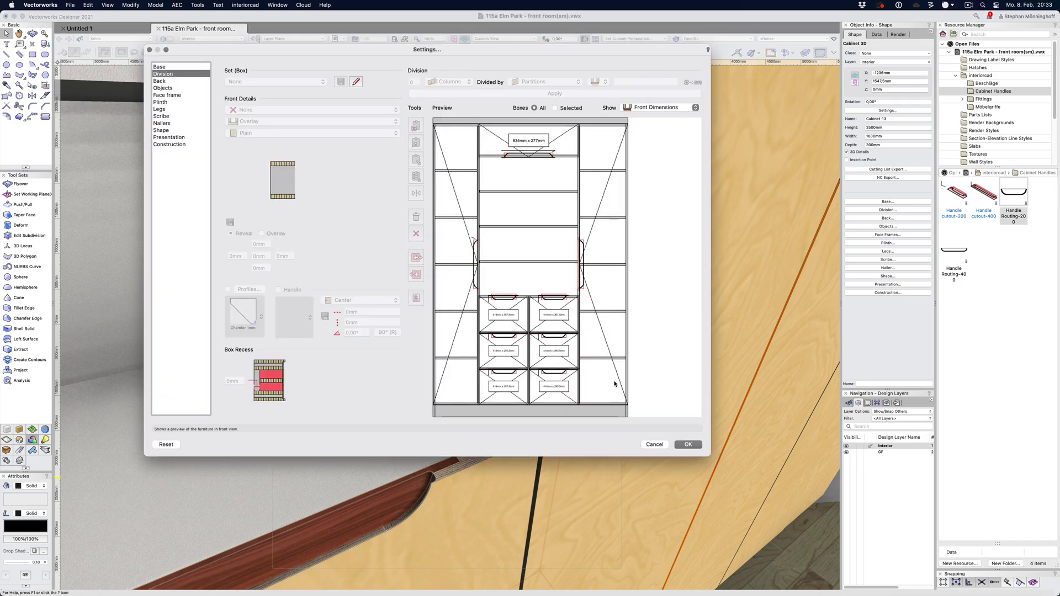
left_click(687, 444)
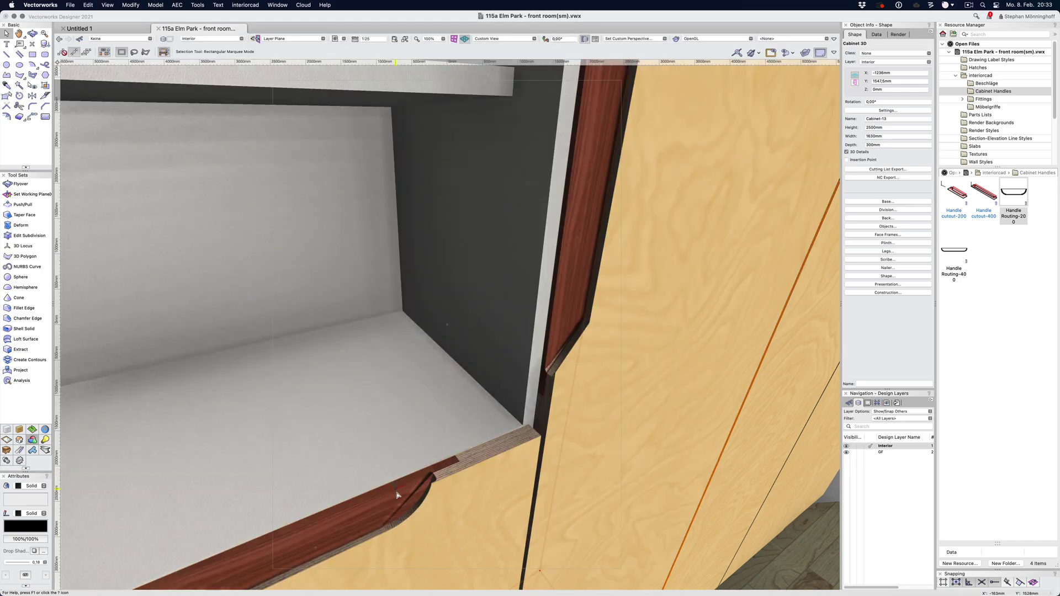
scroll(400, 488, "up", 3)
scroll(398, 493, "up", 2)
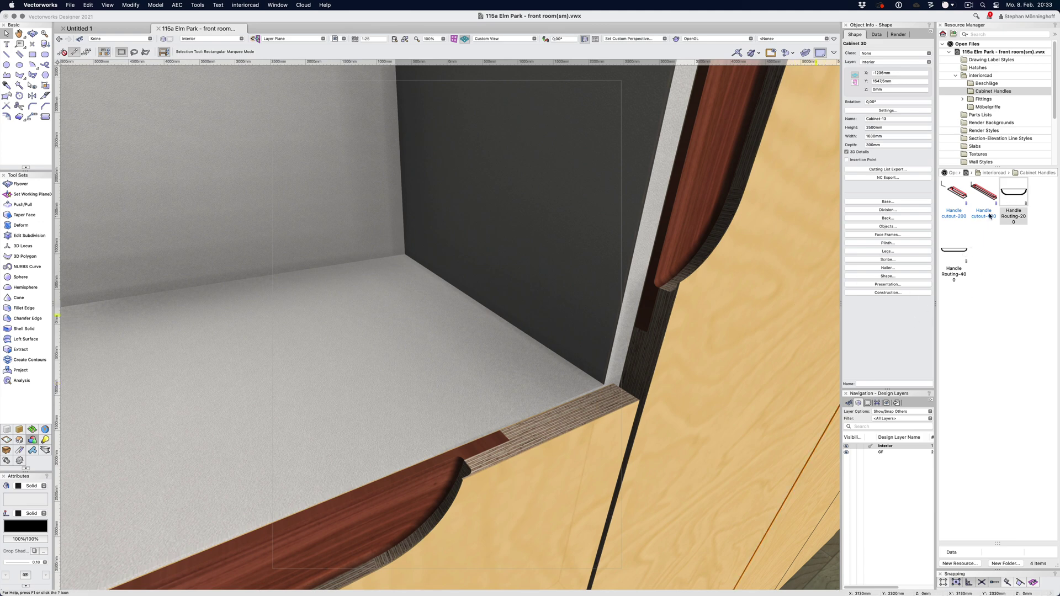
scroll(511, 470, "down", 5)
scroll(505, 470, "down", 4)
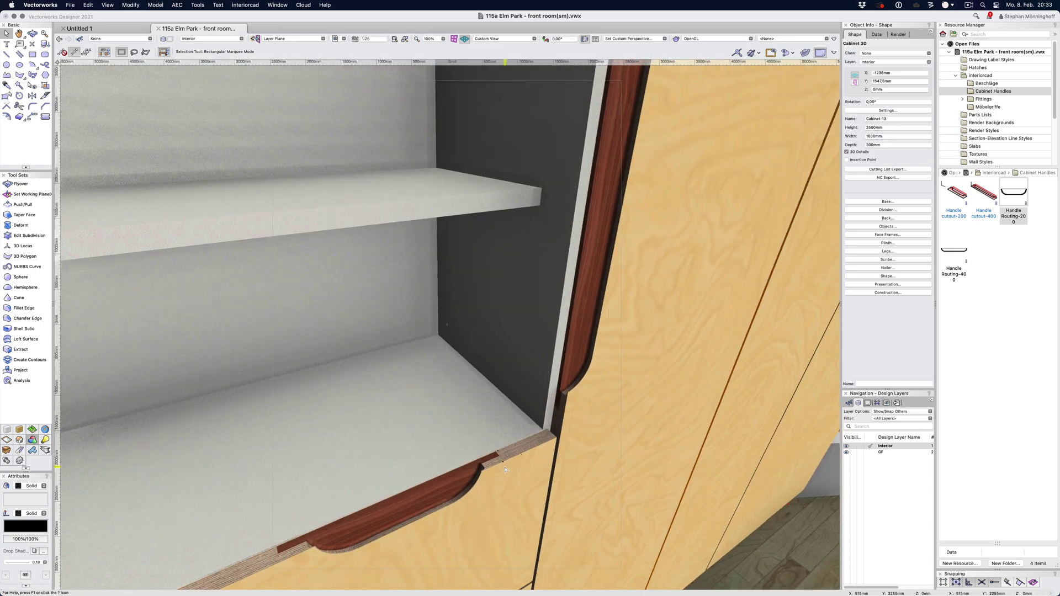
scroll(505, 470, "down", 2)
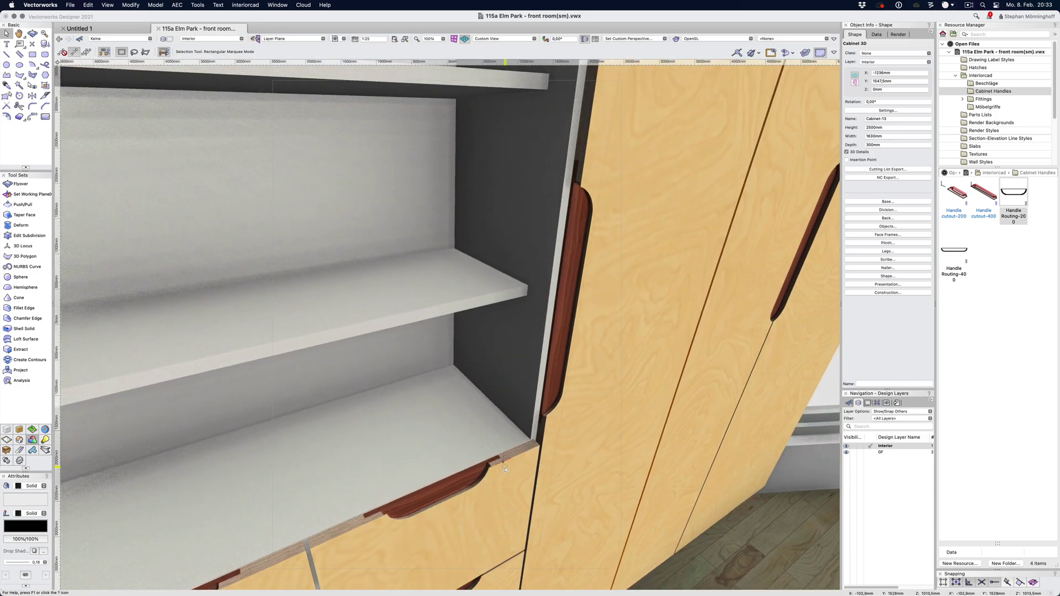